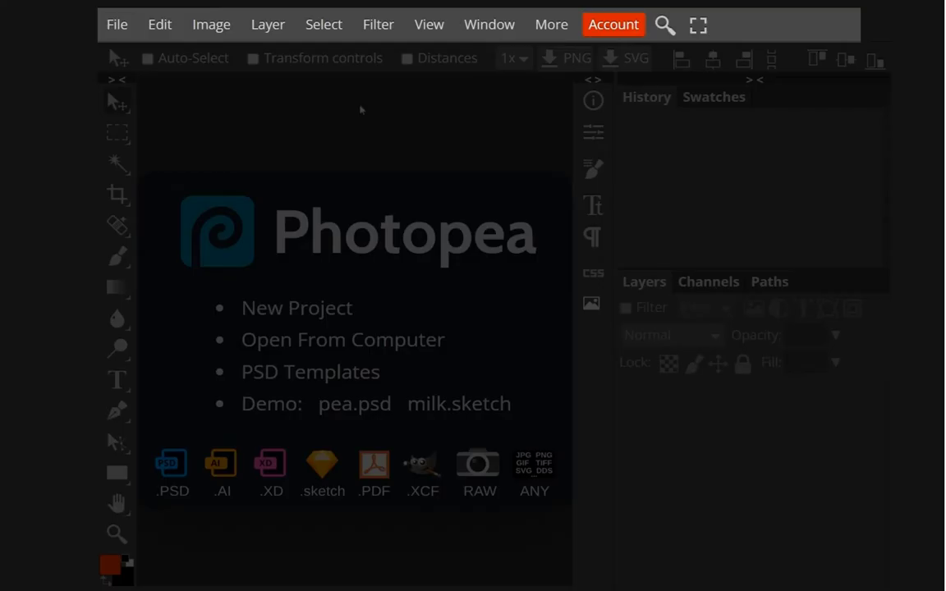
Step: Switch the interface language to Traditional Chinese (繁體中文)
click(547, 27)
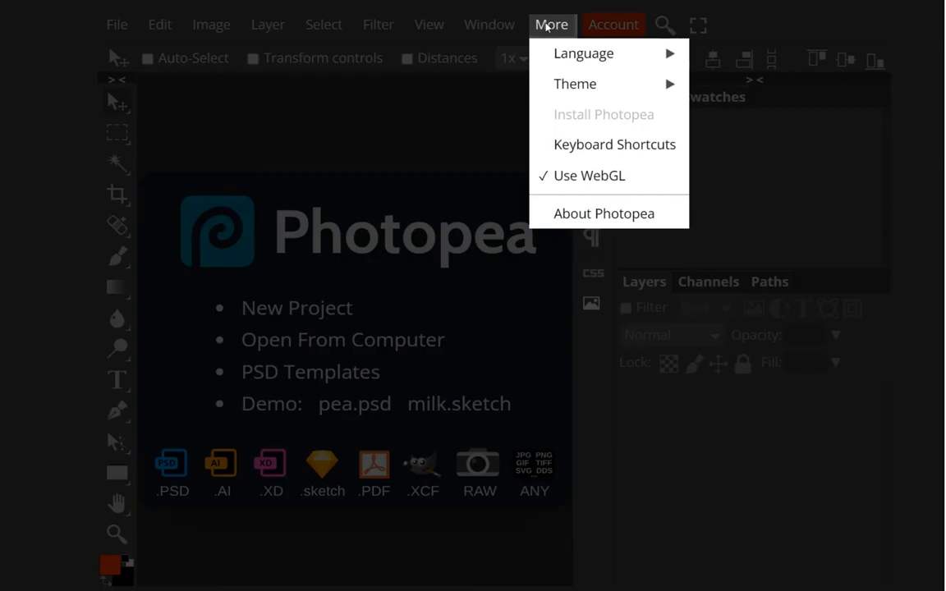
click(556, 53)
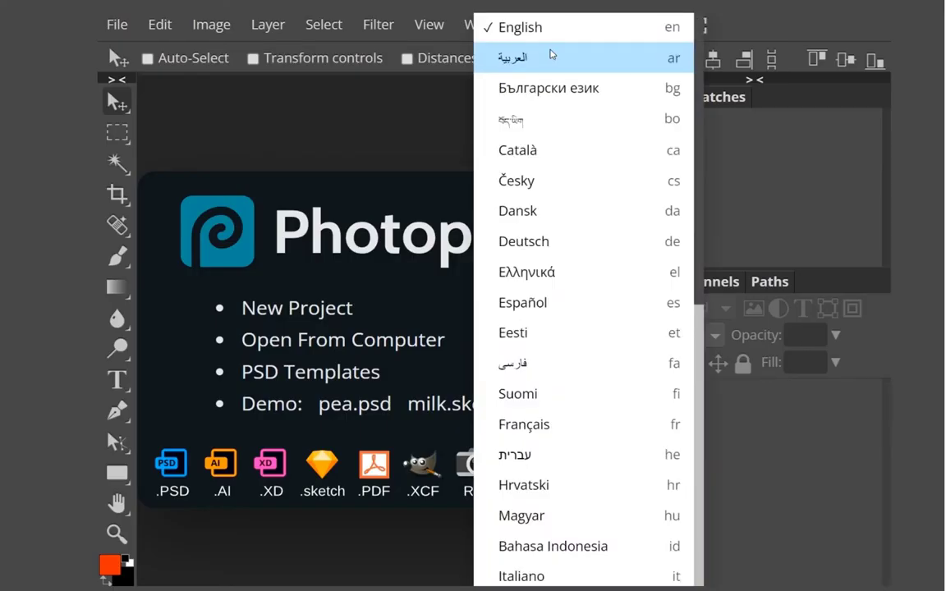
scroll(639, 217, down, 9)
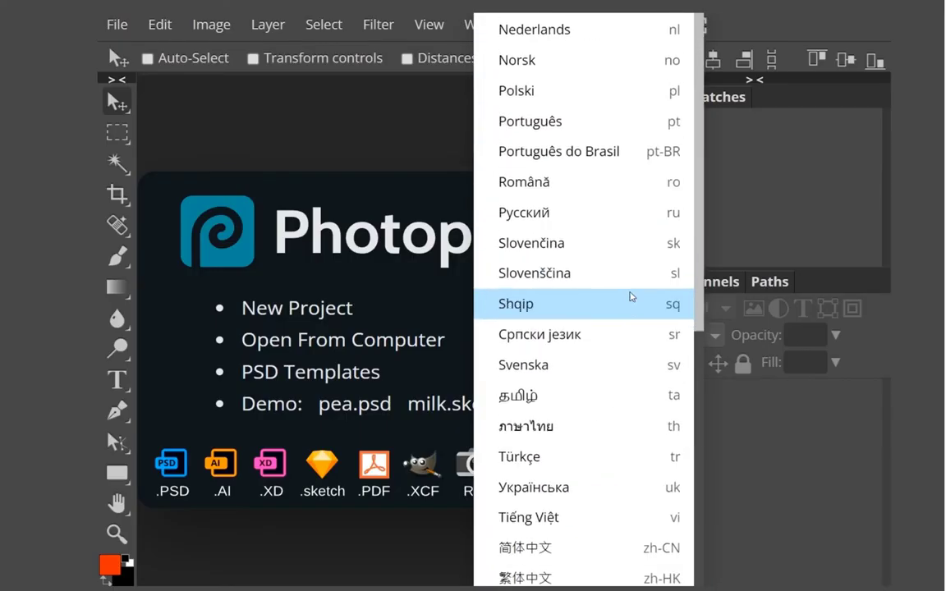
click(593, 577)
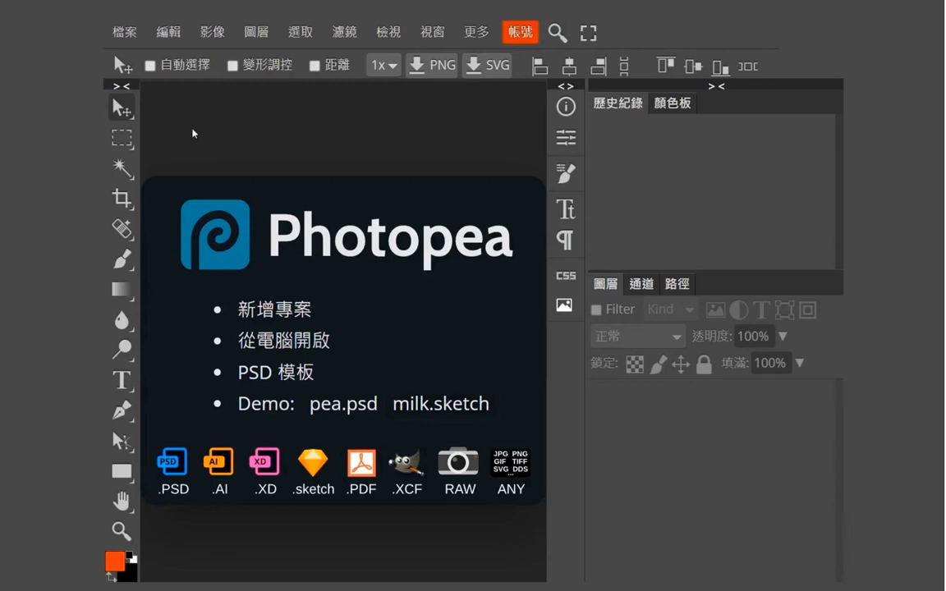
Step: Open the rabbit photo IMG_20211004_140709.jpg from the computer
click(125, 33)
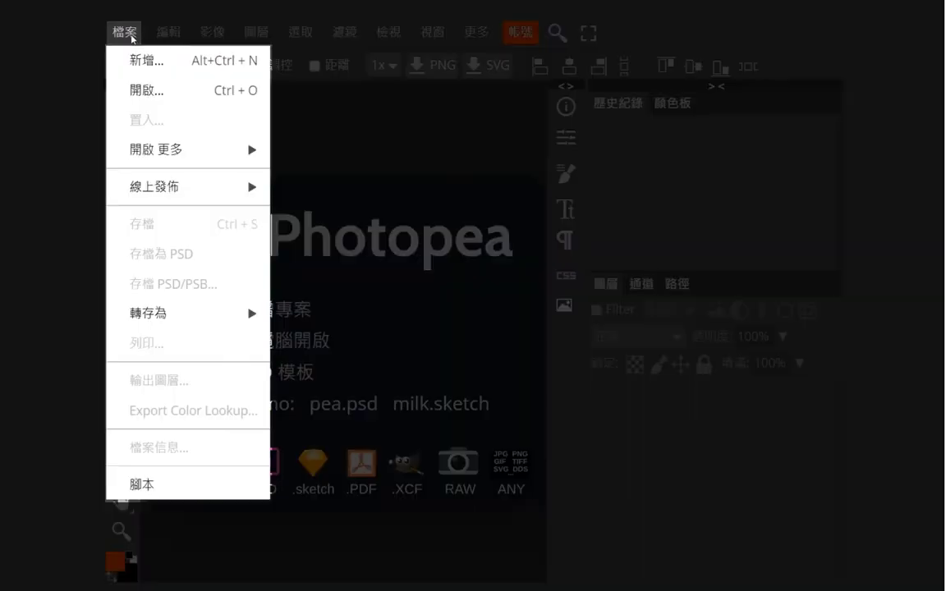
click(141, 95)
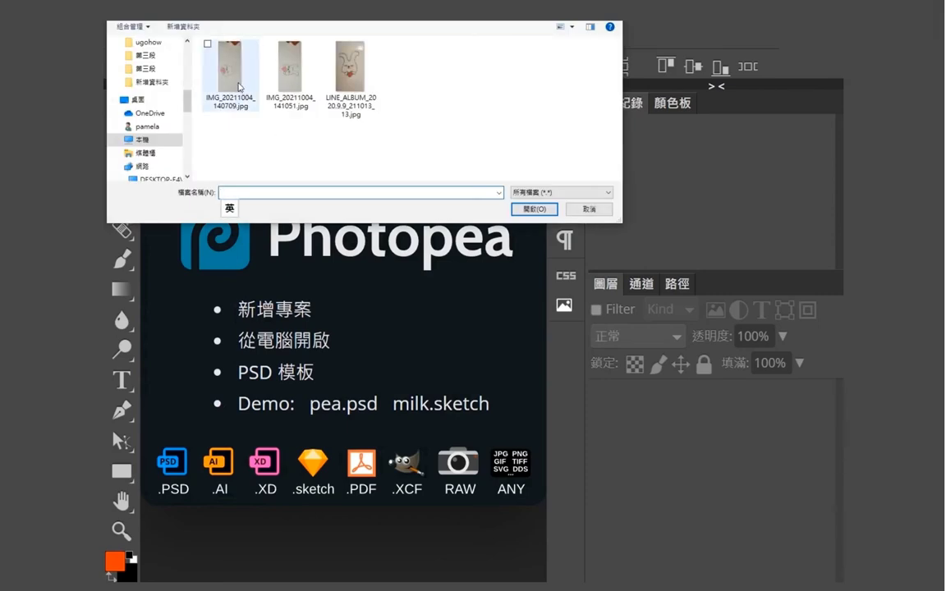
click(236, 82)
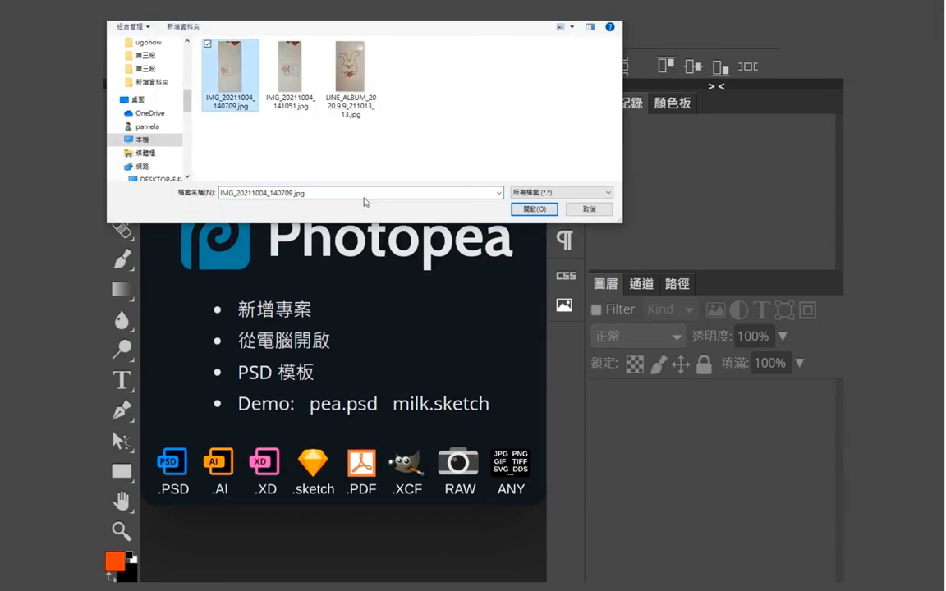
click(535, 209)
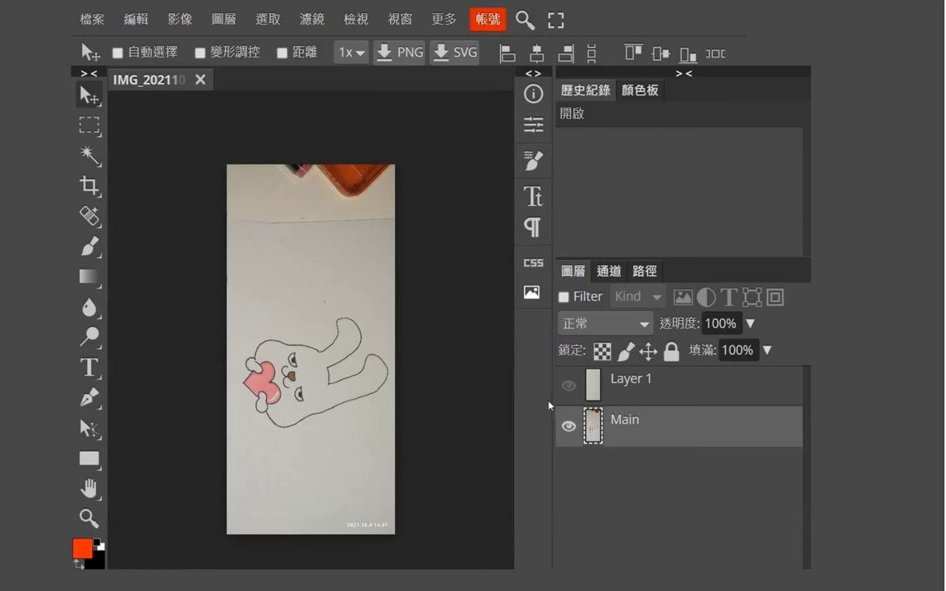
Step: Rotate the whole rabbit image 90° counterclockwise
click(174, 27)
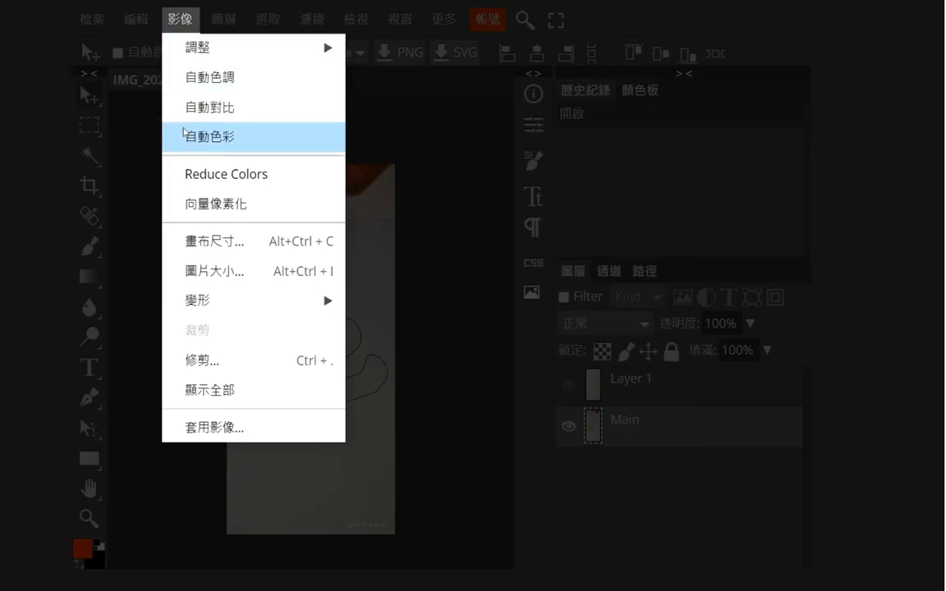
mouse_move(250, 308)
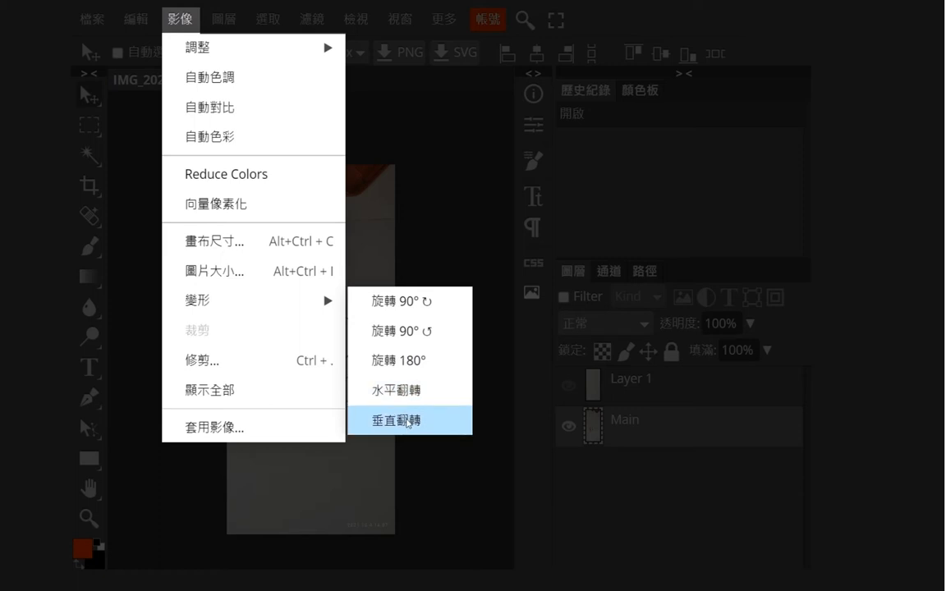
click(397, 333)
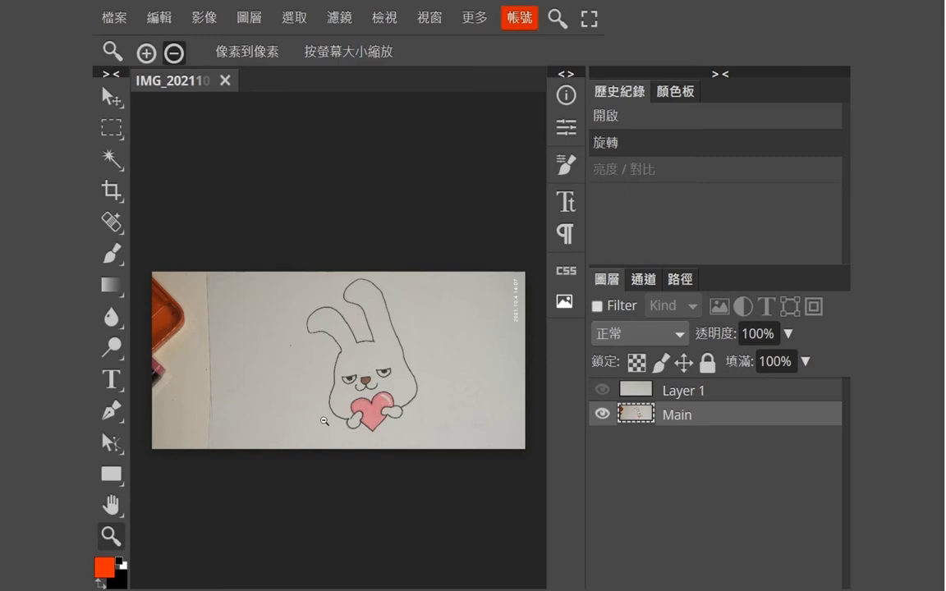
Step: Apply a Brightness/Contrast adjustment (亮度 / 對比) to the Main layer in legacy mode, with contrast 38 and brightness 28
click(344, 319)
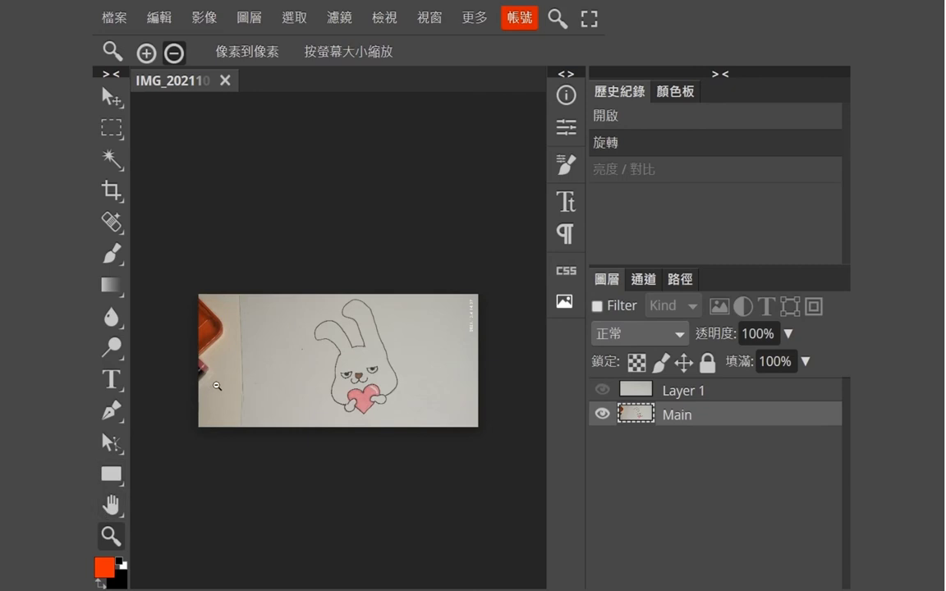
click(146, 53)
click(321, 327)
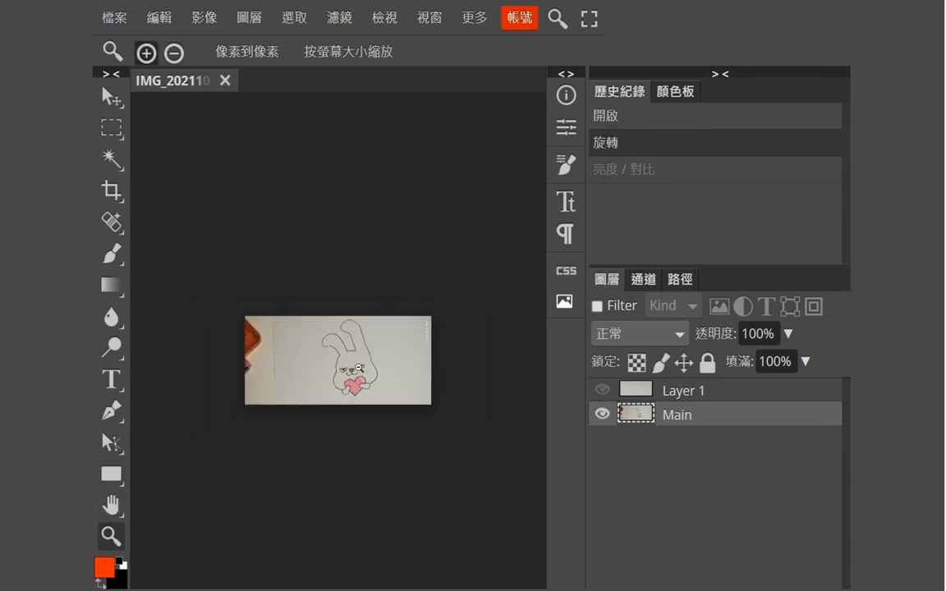
click(321, 220)
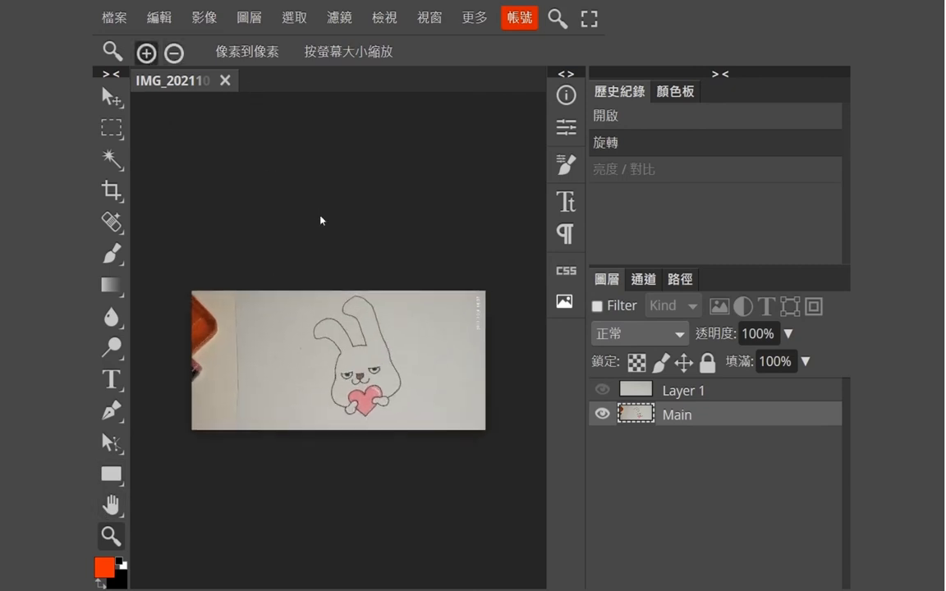
click(112, 505)
drag(271, 328, 222, 324)
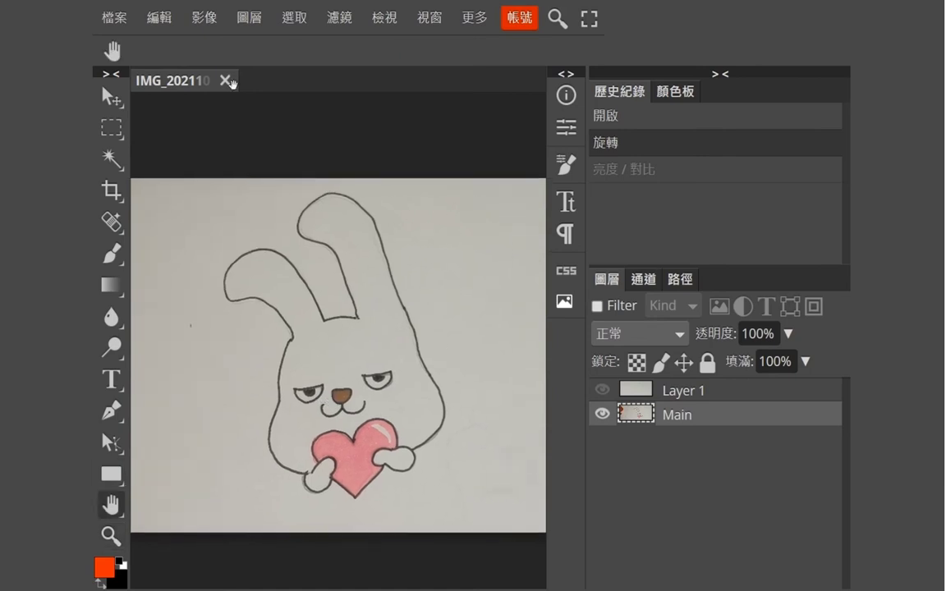
click(197, 17)
mouse_move(204, 42)
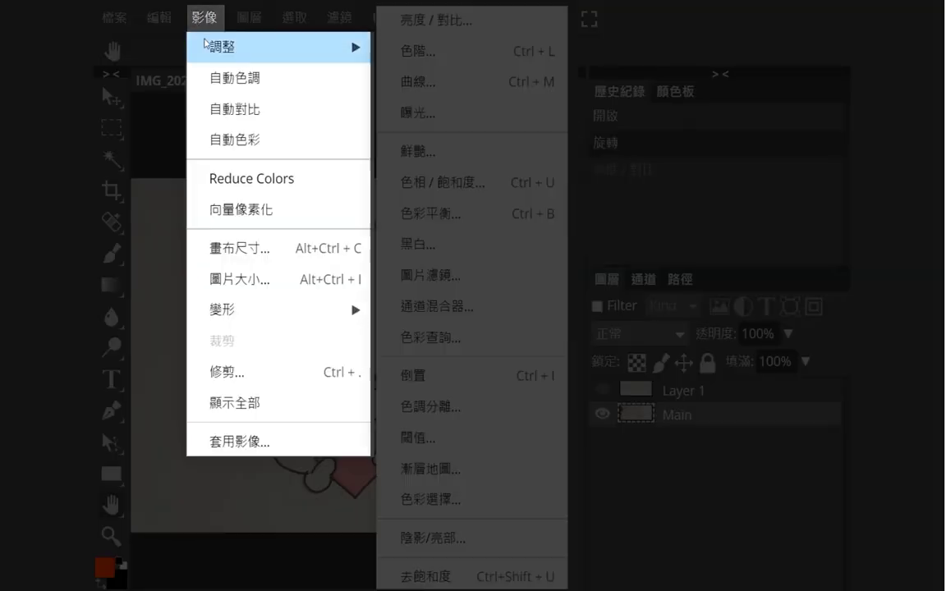
click(432, 33)
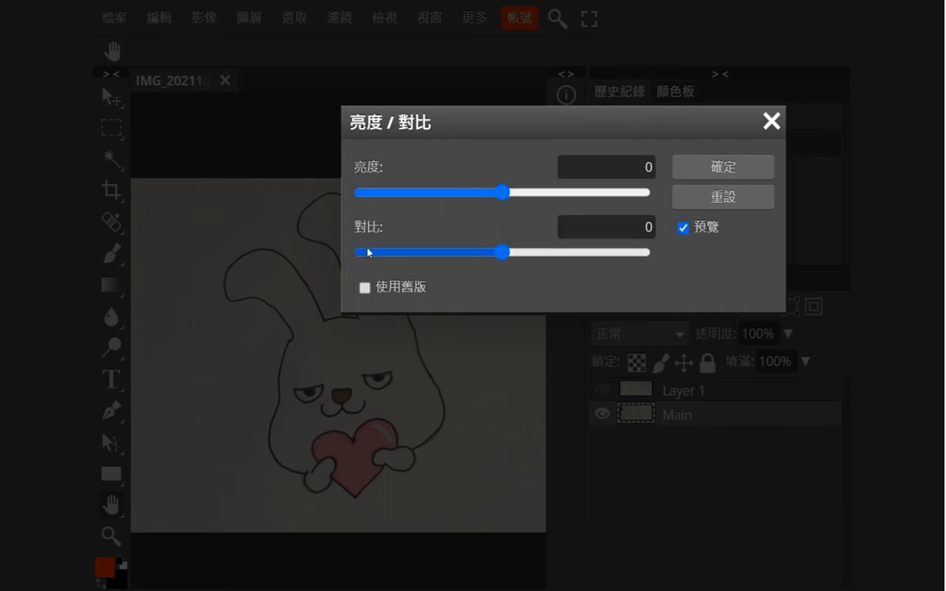
click(412, 294)
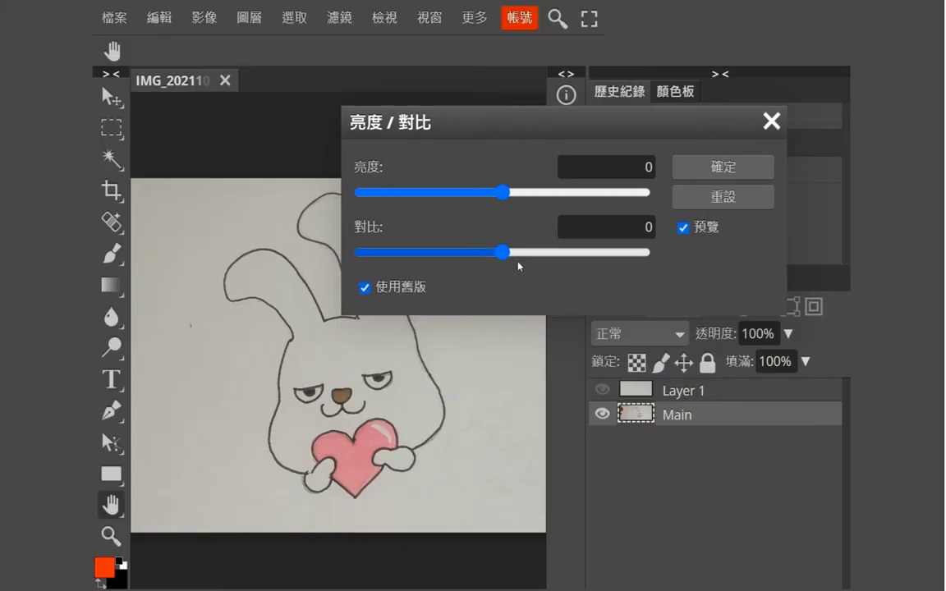
drag(504, 254, 558, 256)
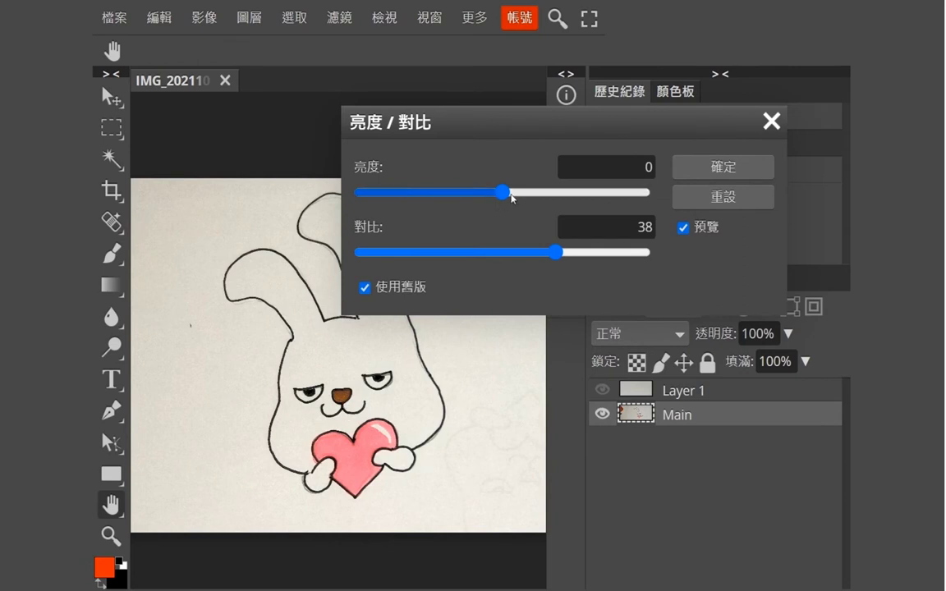
drag(504, 194, 530, 194)
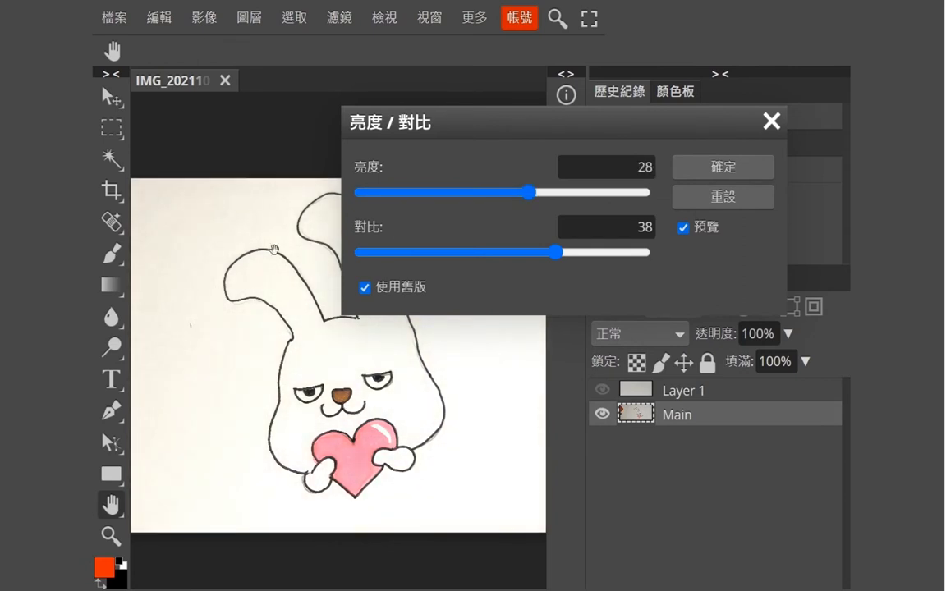
click(696, 176)
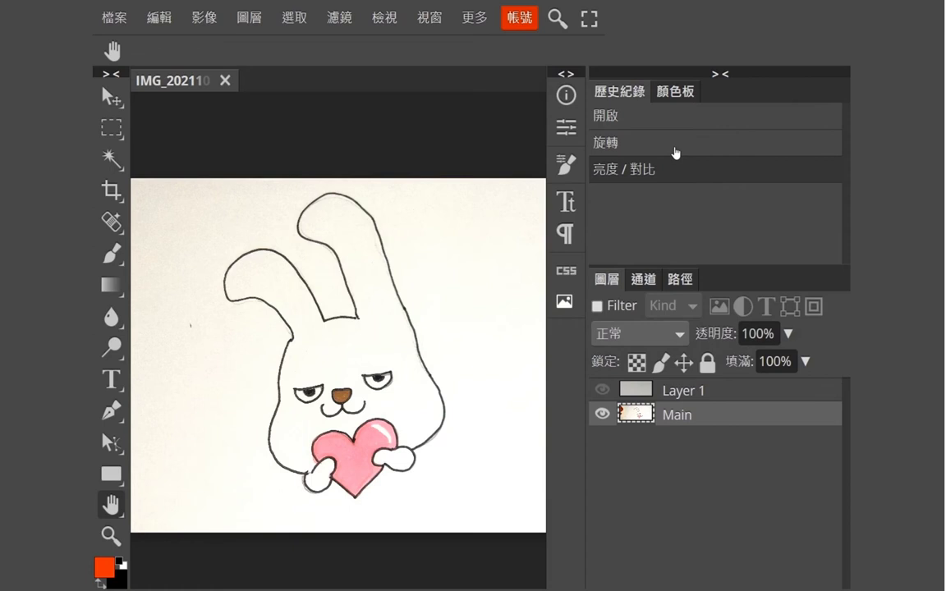
Step: Compare the rabbit drawing before and after the brightness/contrast adjustment by switching between its history states
click(675, 144)
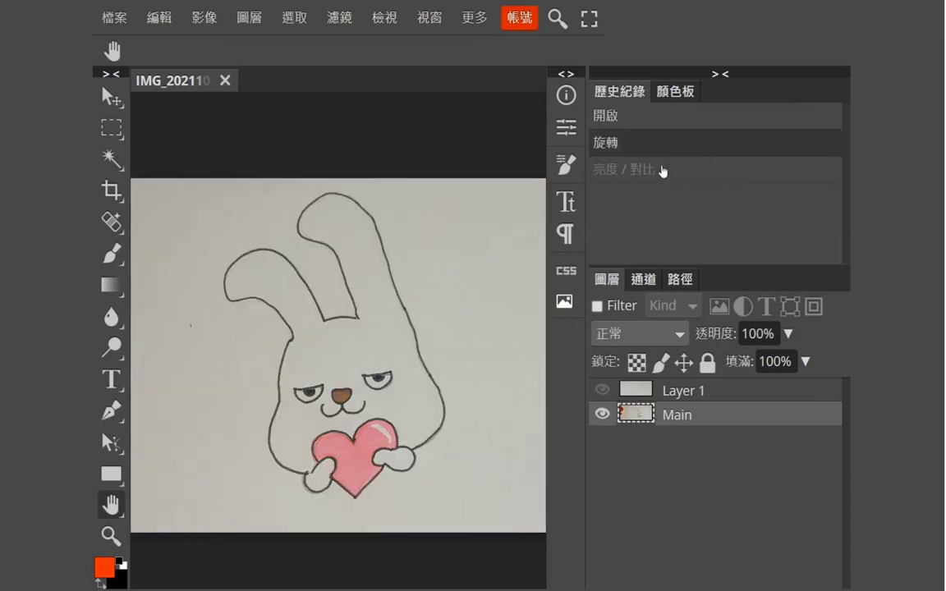
click(661, 169)
click(661, 151)
click(655, 167)
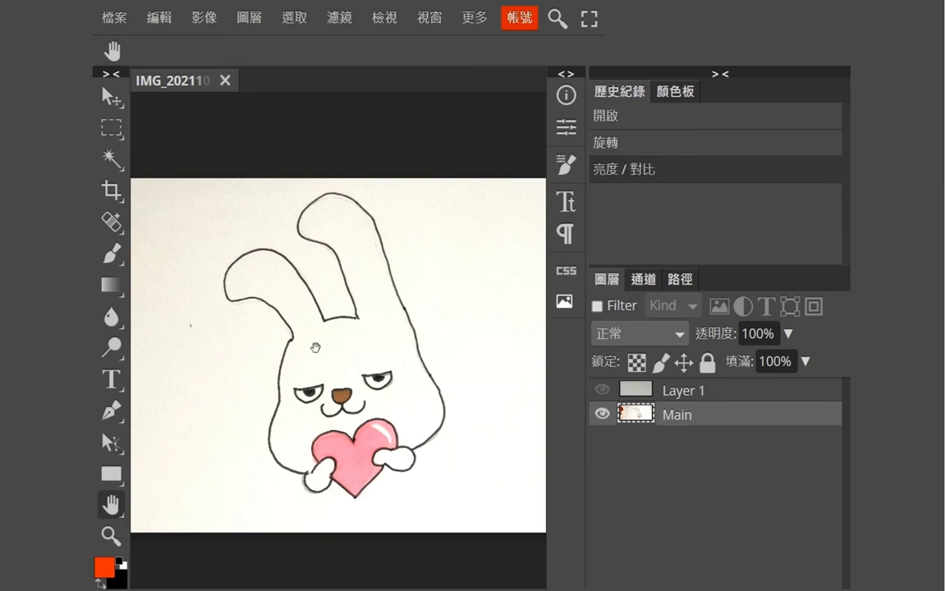
click(627, 149)
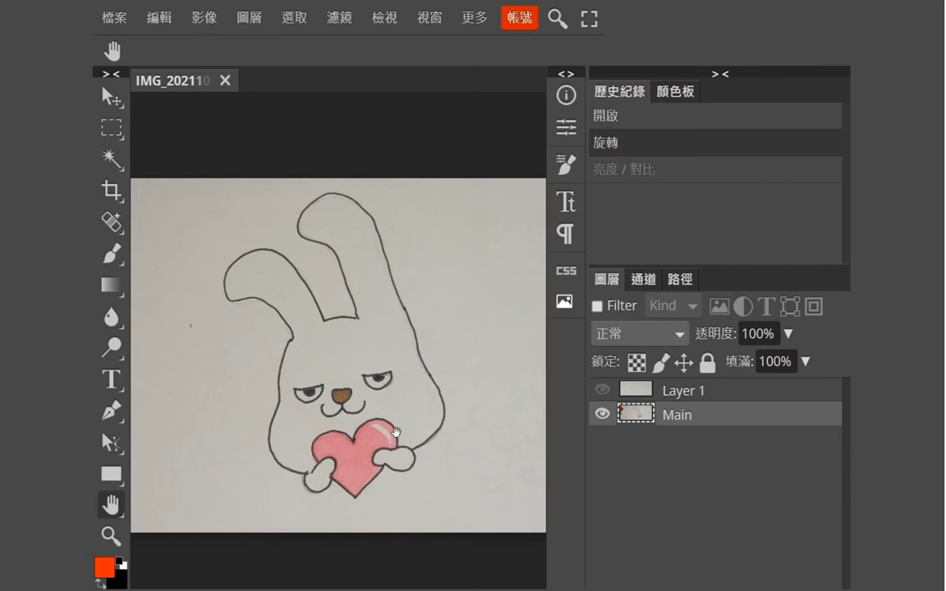
click(632, 168)
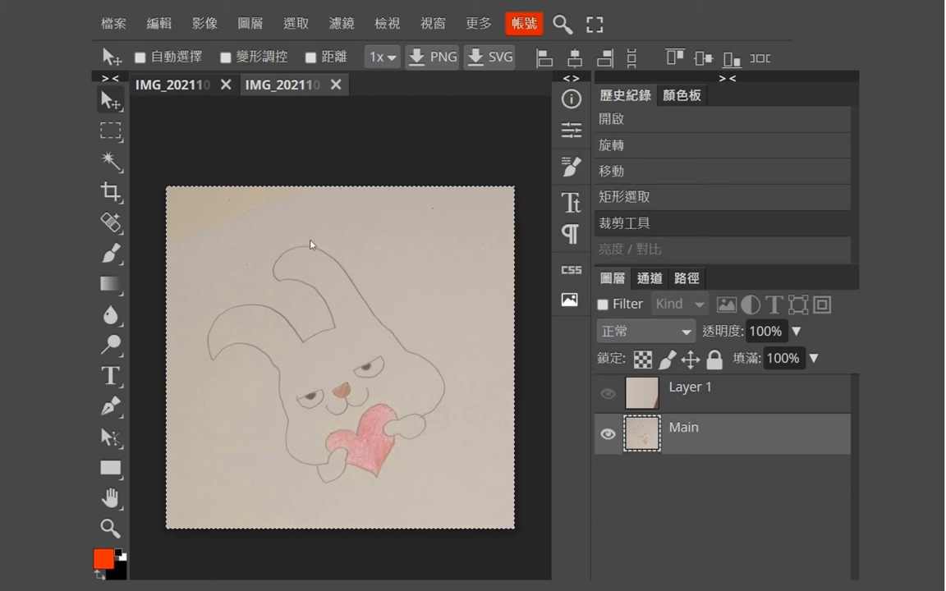
Step: Apply a legacy-mode Brightness/Contrast adjustment to the cropped pencil rabbit drawing, with contrast 50 and brightness 28
click(201, 23)
mouse_move(207, 54)
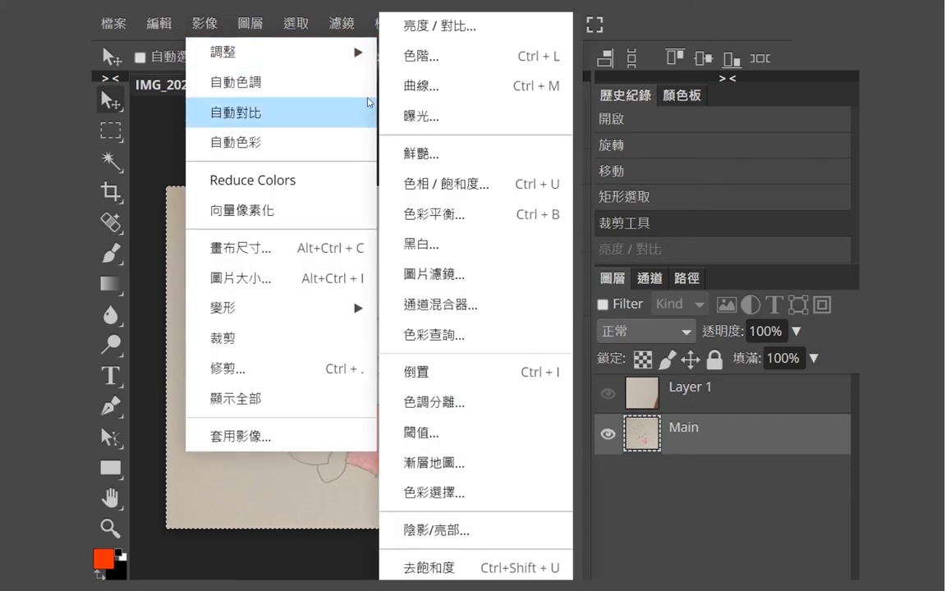
click(419, 27)
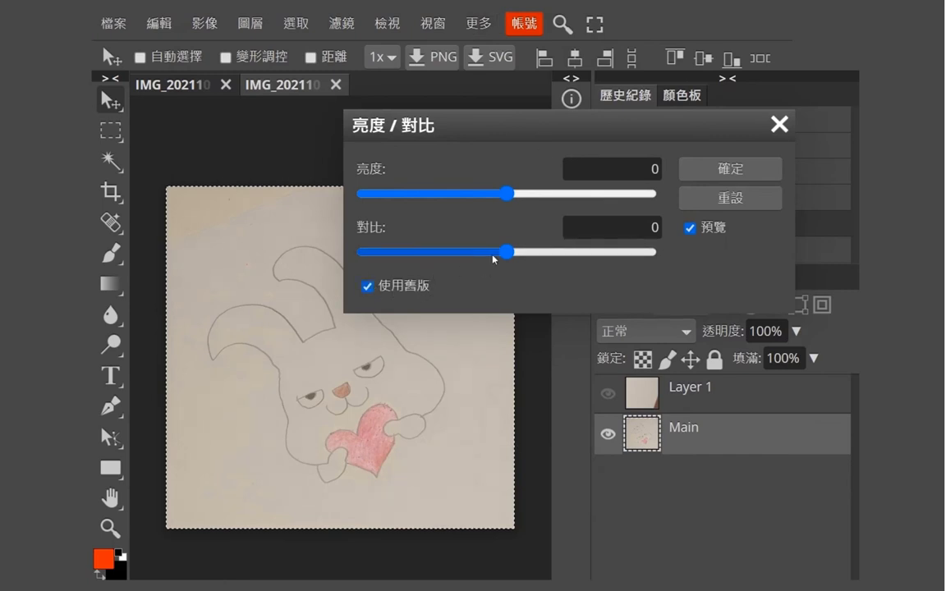
drag(508, 252, 580, 269)
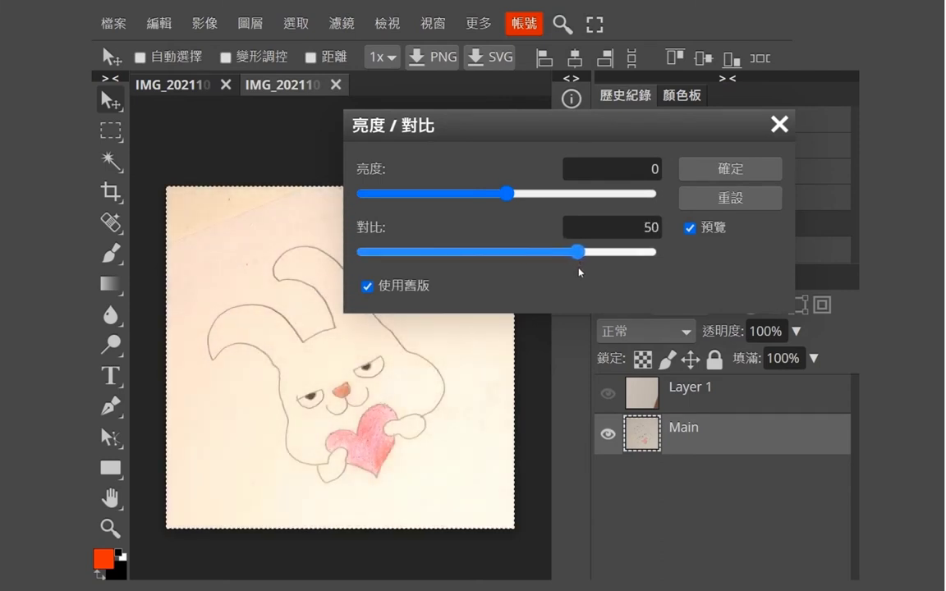
drag(514, 197, 534, 203)
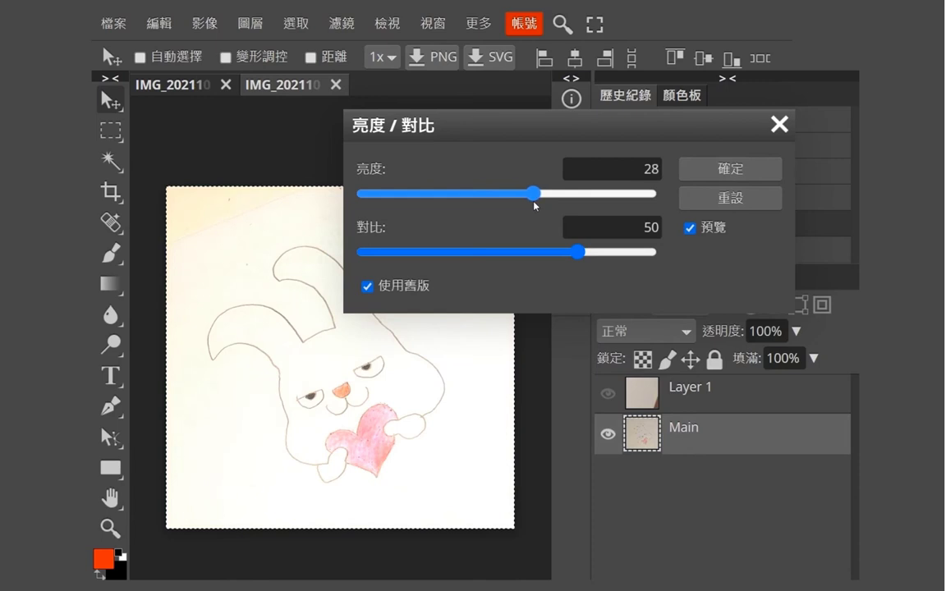
click(726, 172)
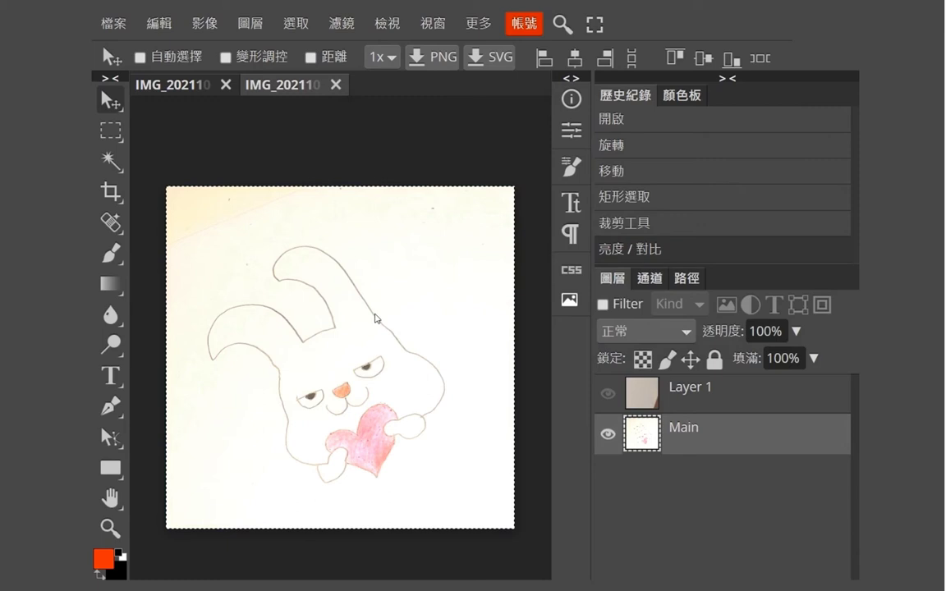
Step: In the dark-outlined rabbit drawing, select the white background around the rabbit with the Magic Wand and delete it
click(187, 91)
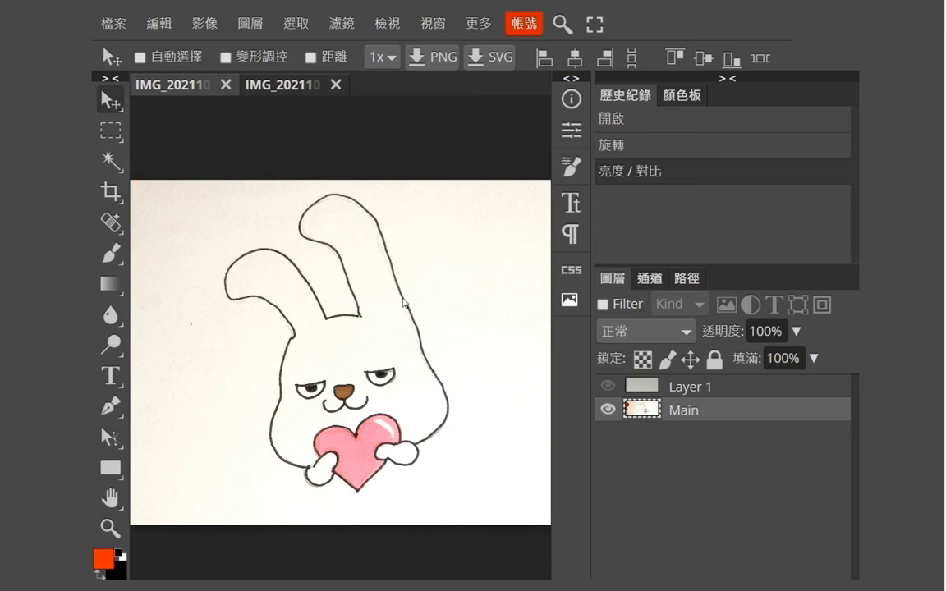
click(251, 89)
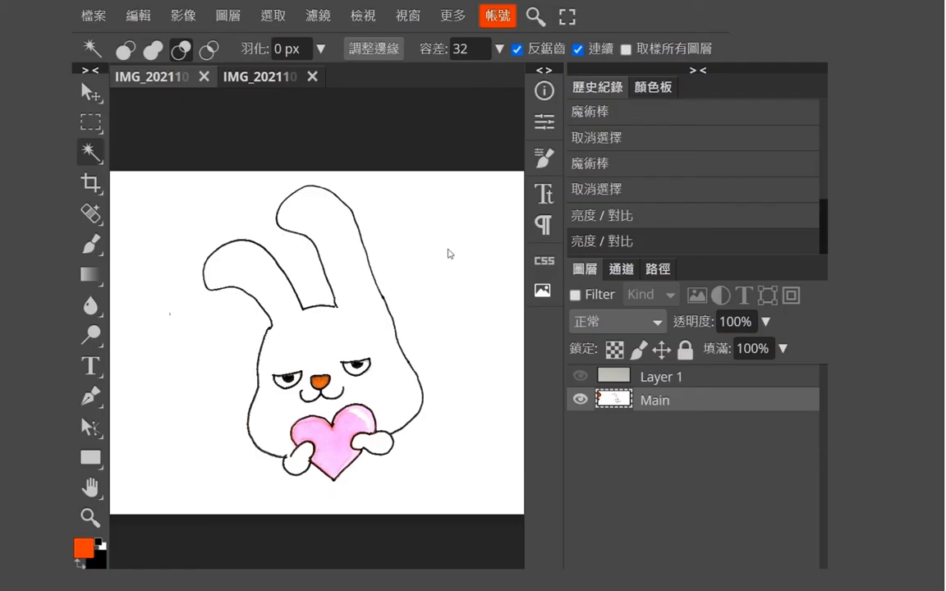
click(449, 253)
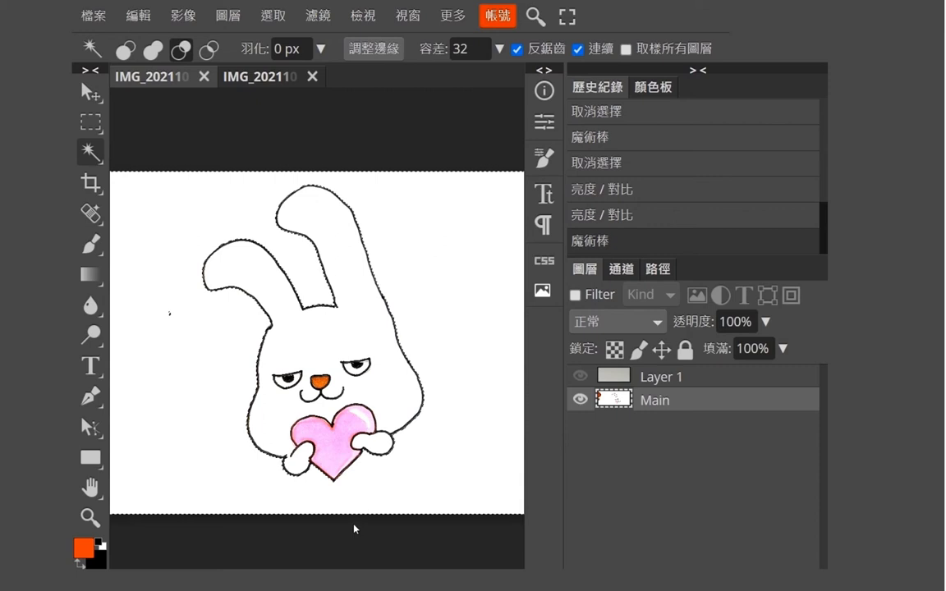
key(Delete)
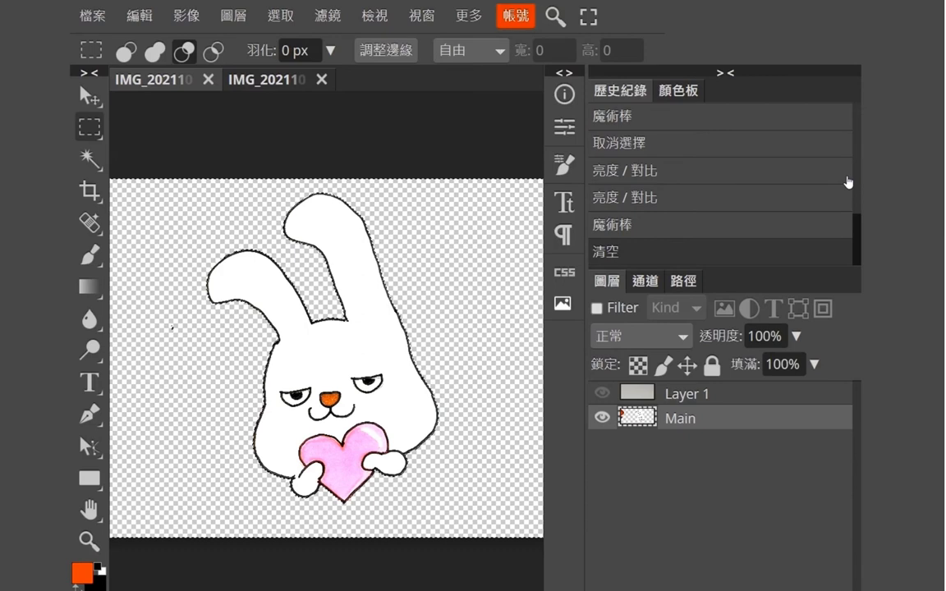
Step: Check the rabbit document's canvas width and height in pixels in the canvas size settings
click(186, 16)
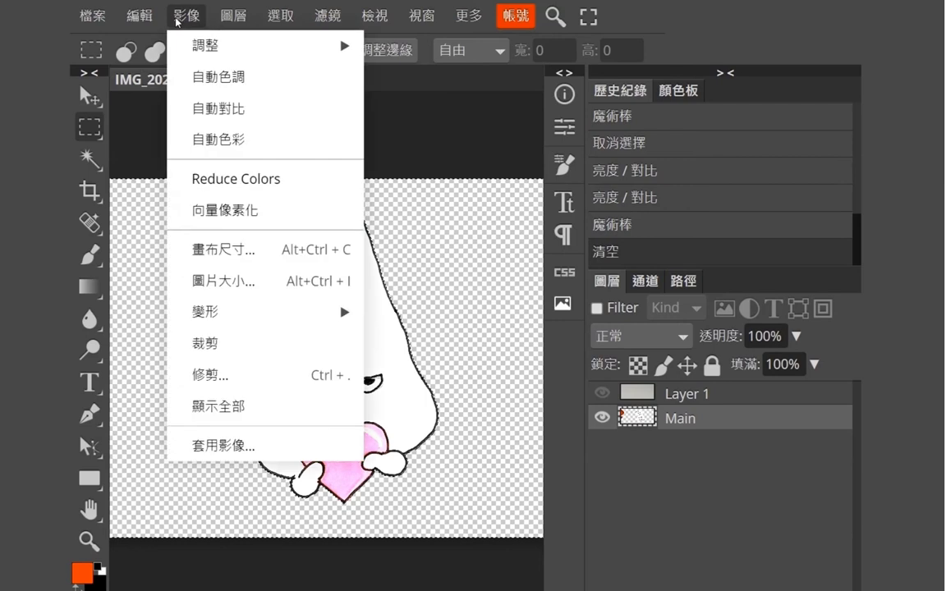
click(242, 262)
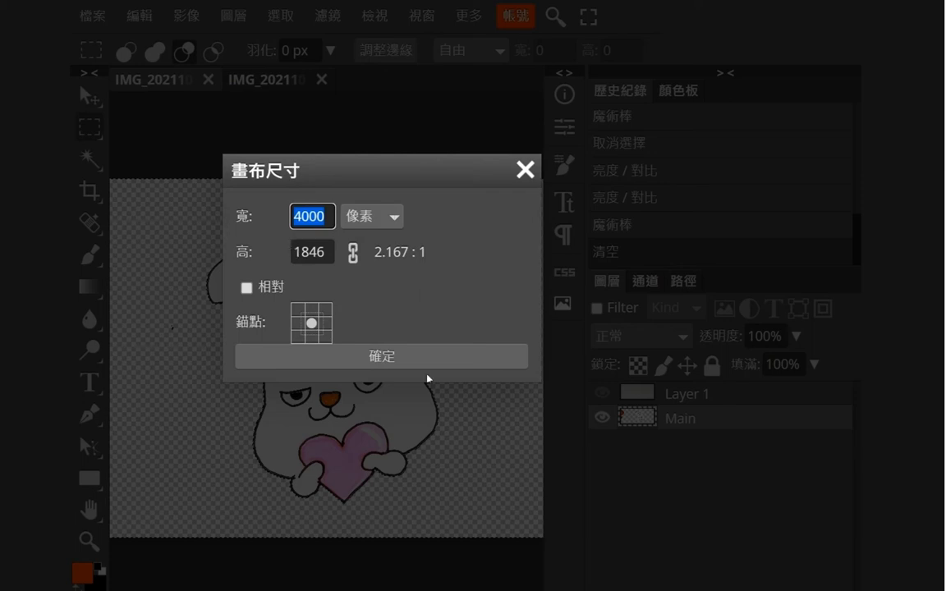
click(407, 358)
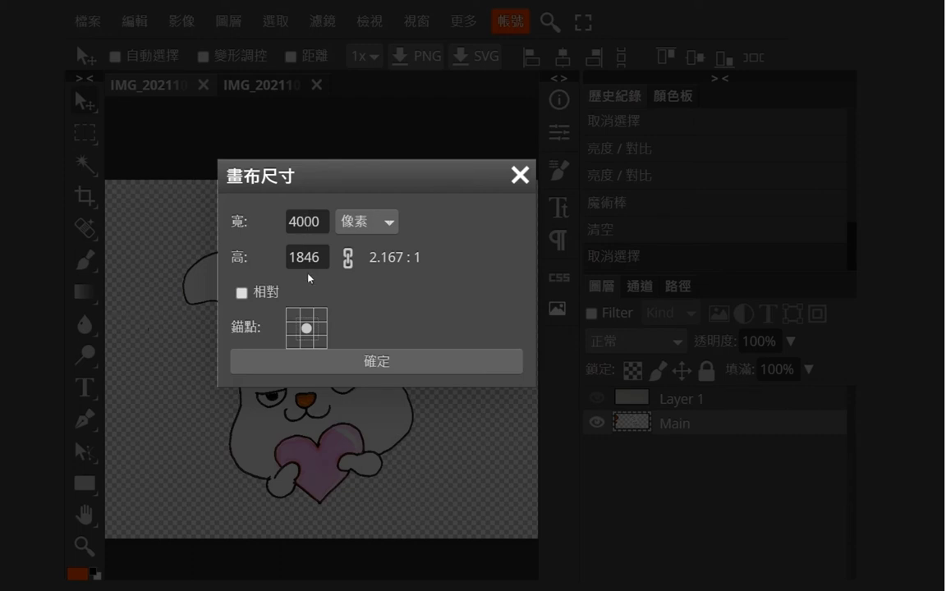
click(406, 356)
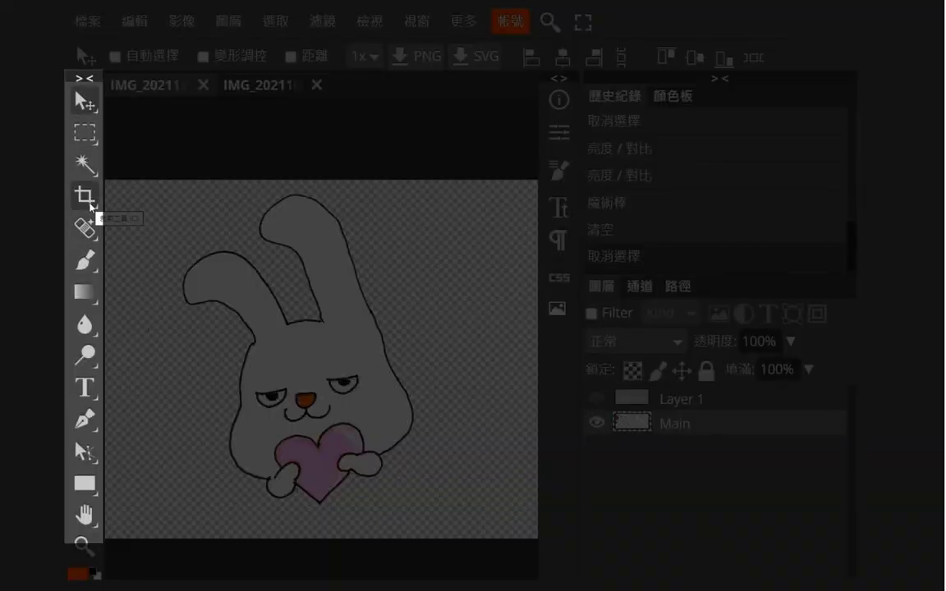
Step: Crop the document to a fixed size of 370 × 320 with the Crop tool, framing the whole rabbit inside the crop box
click(86, 199)
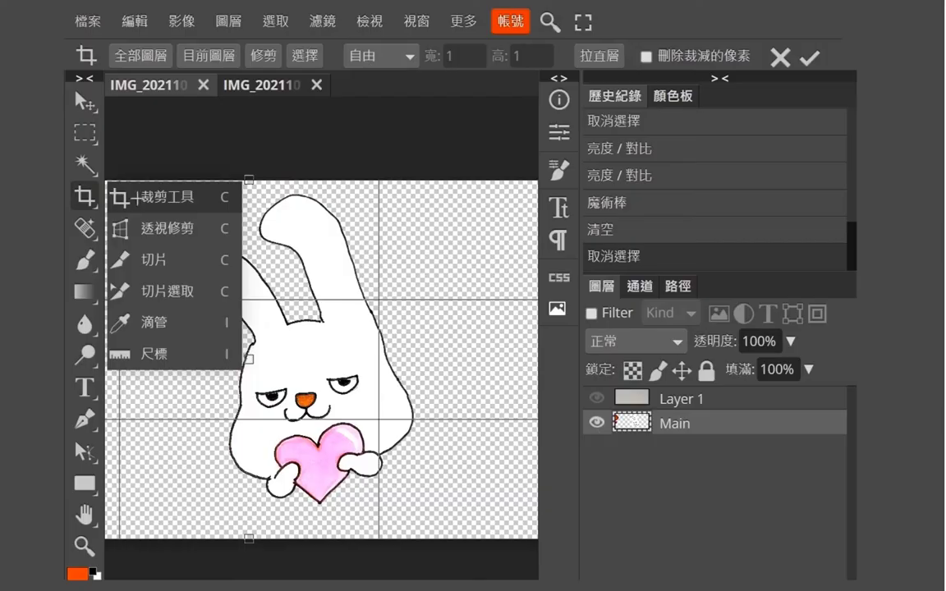
click(131, 198)
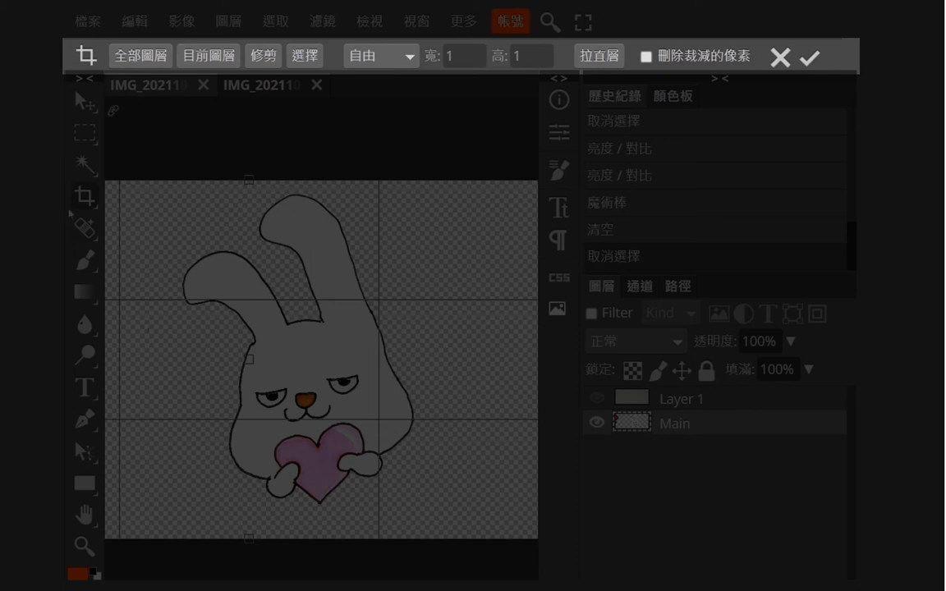
click(376, 55)
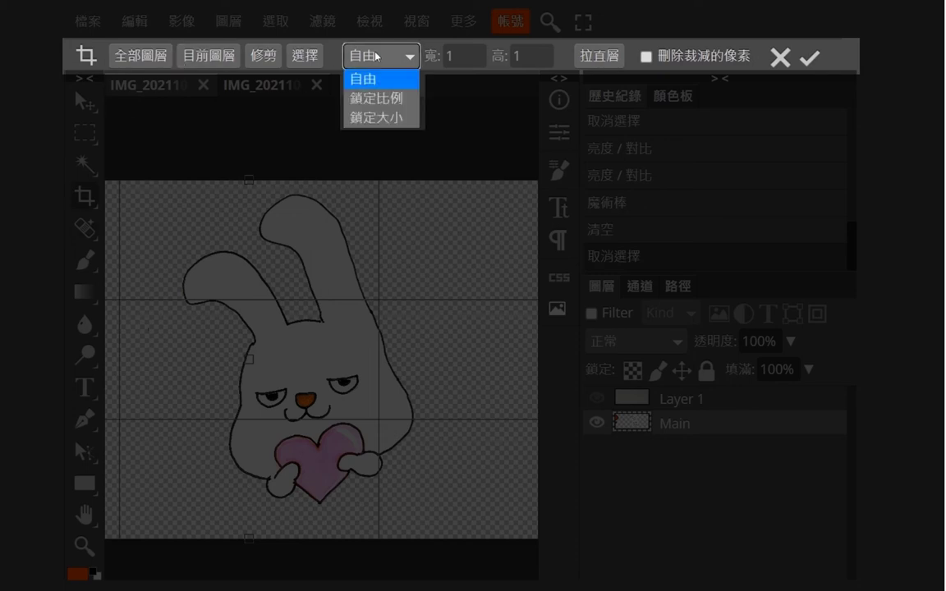
click(389, 119)
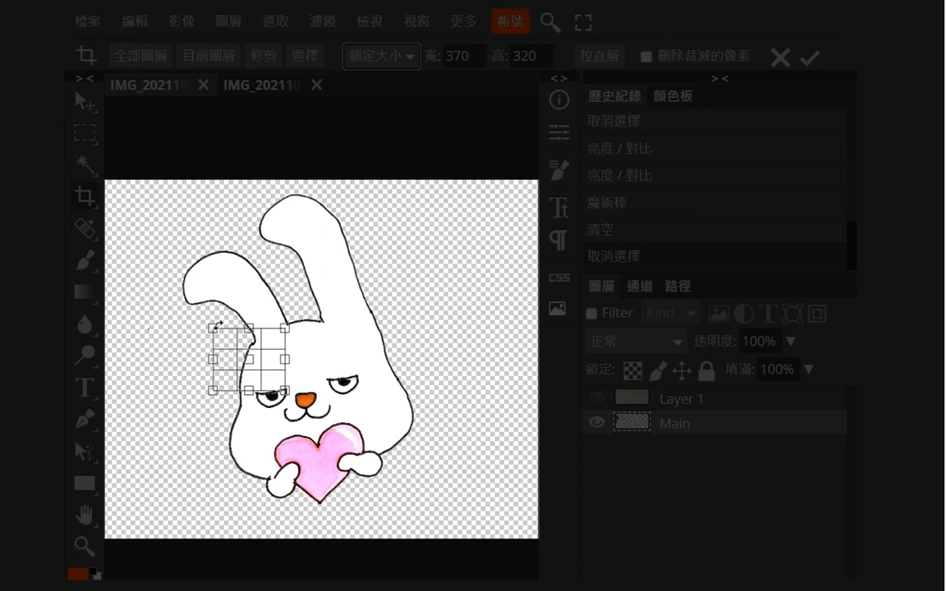
drag(213, 328, 115, 202)
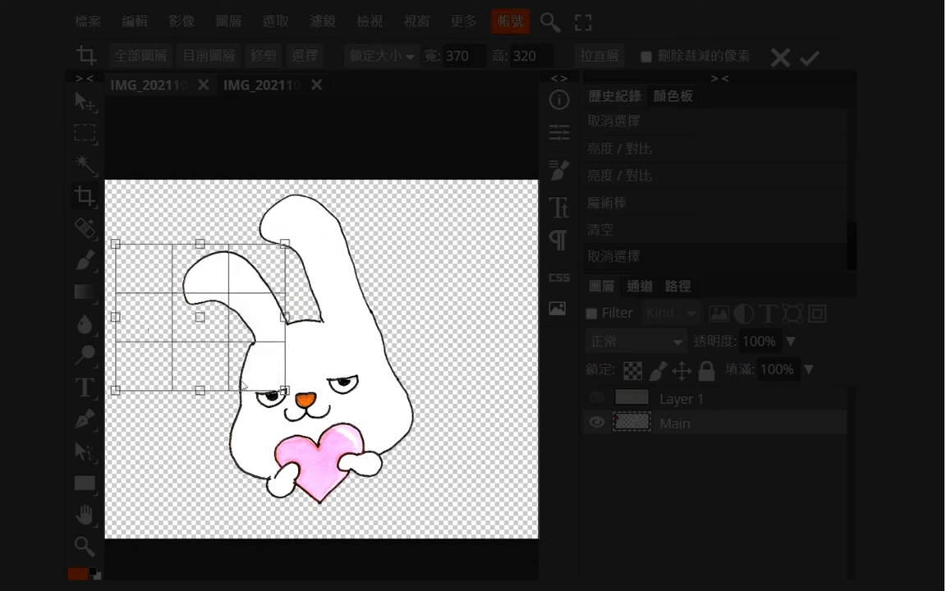
drag(246, 390, 467, 533)
drag(391, 437, 356, 345)
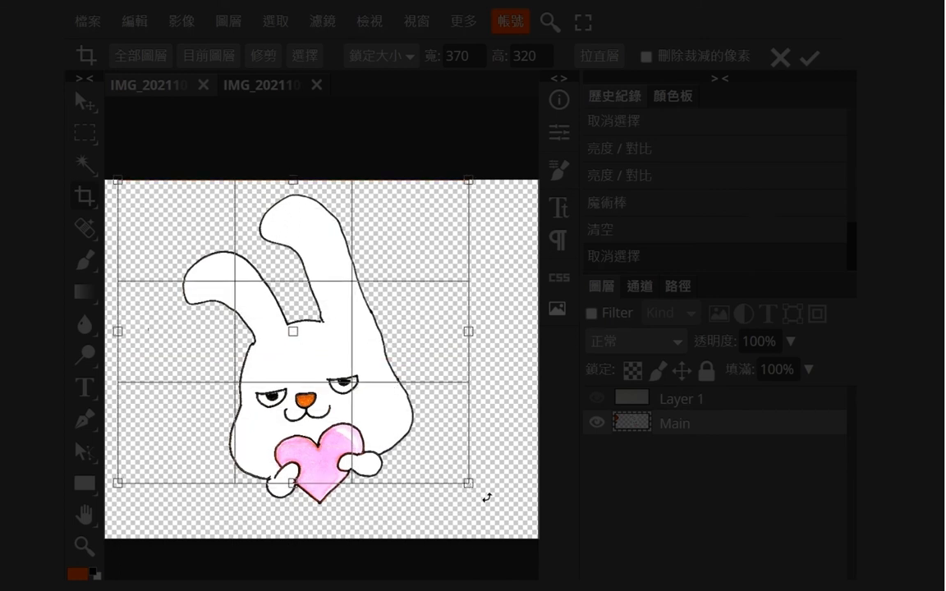
drag(466, 481, 511, 514)
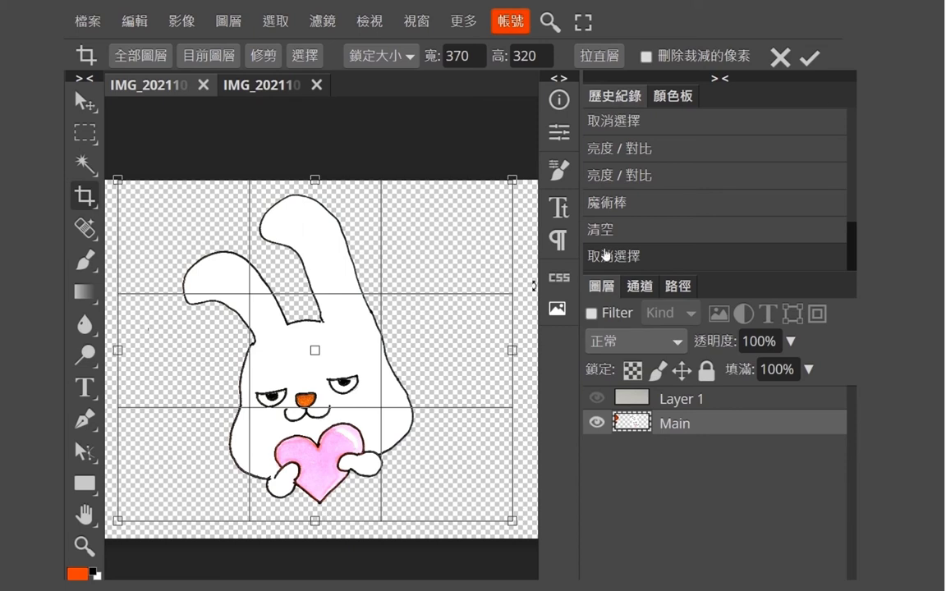
click(809, 59)
Step: Verify the cropped rabbit image's width and height in the canvas size settings
click(85, 546)
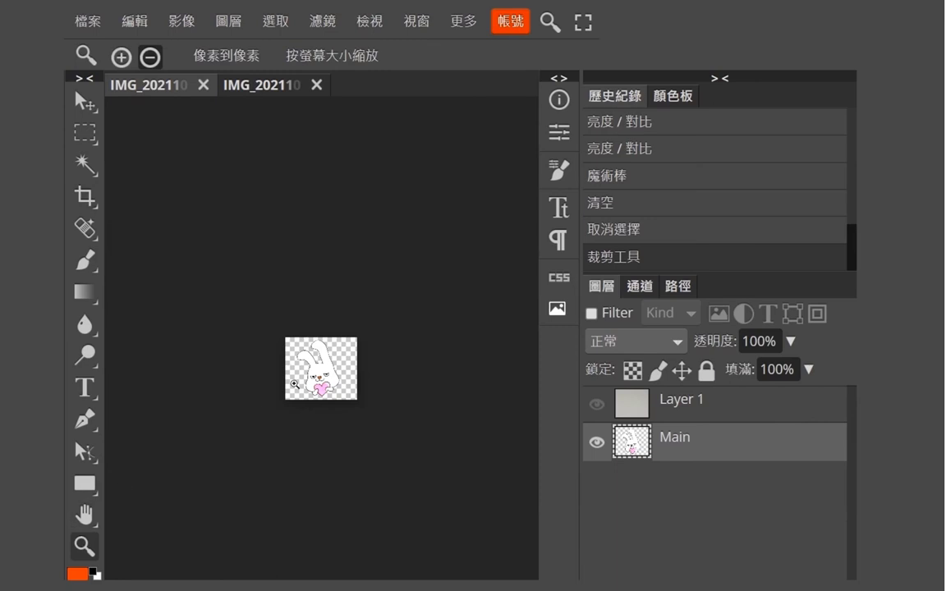
drag(294, 384, 328, 361)
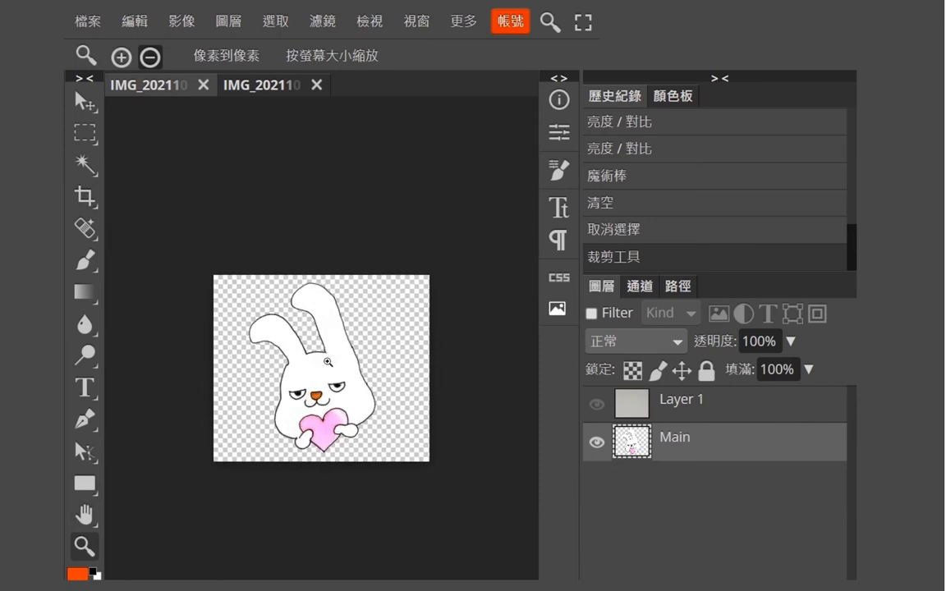
click(327, 361)
alt+click(380, 359)
click(180, 21)
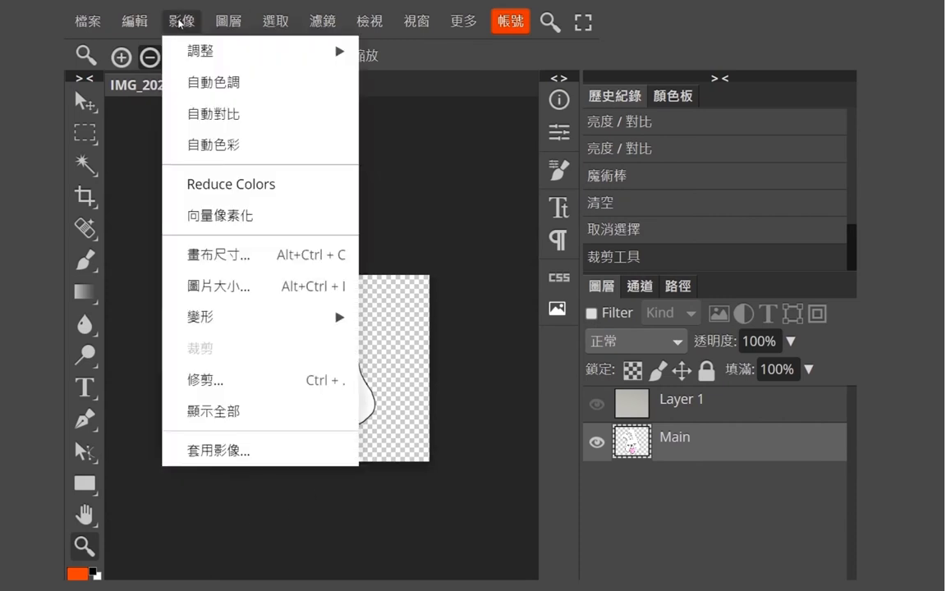
click(219, 255)
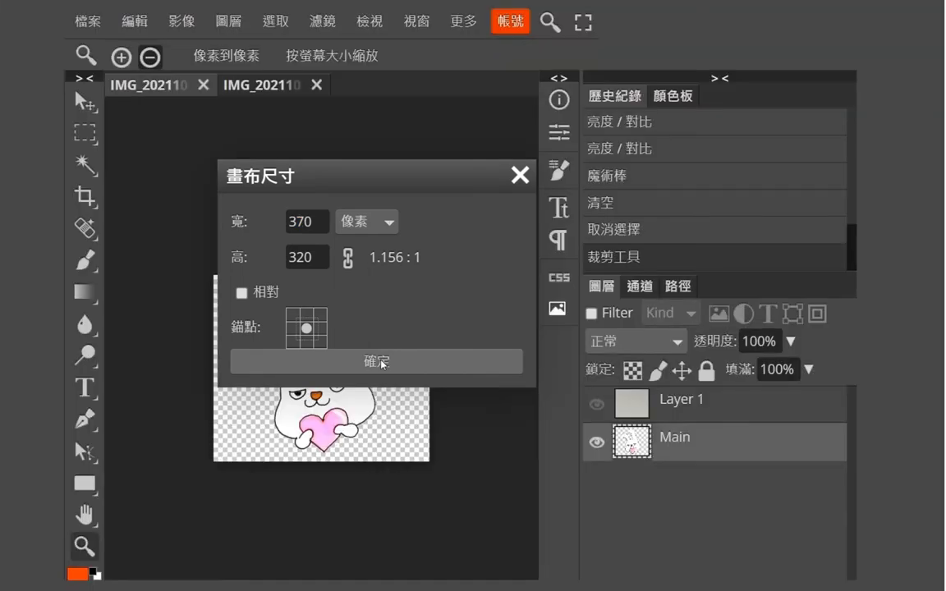
click(379, 362)
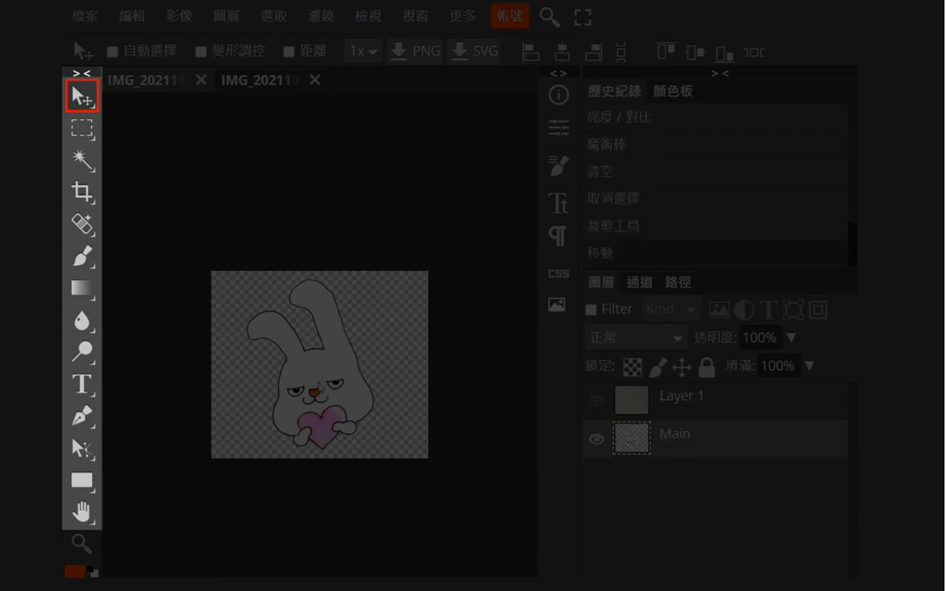
Step: Shift the hidden Layer 1 downward with the Move tool and place the Main layer's rabbit in the right half of the canvas
drag(317, 386, 355, 390)
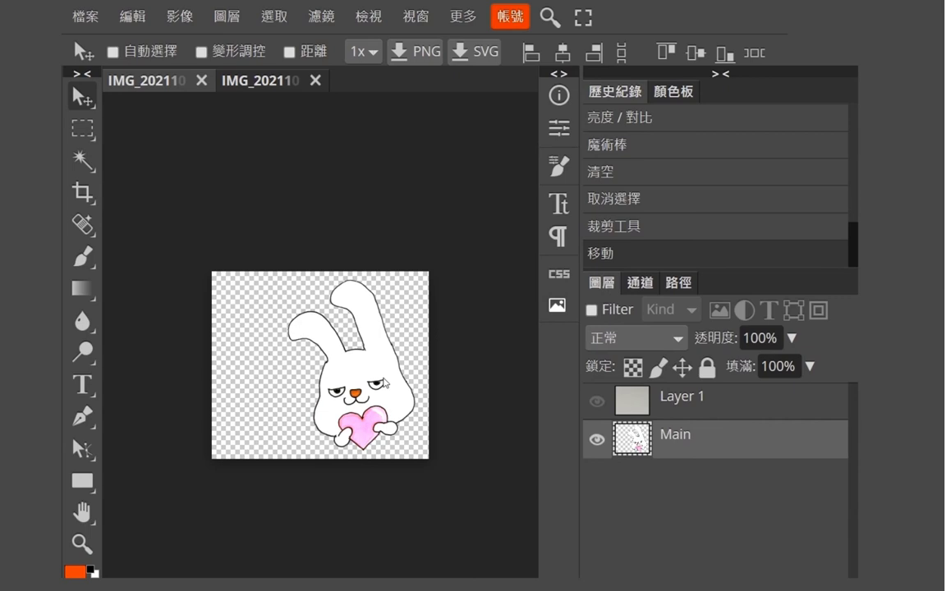
click(672, 406)
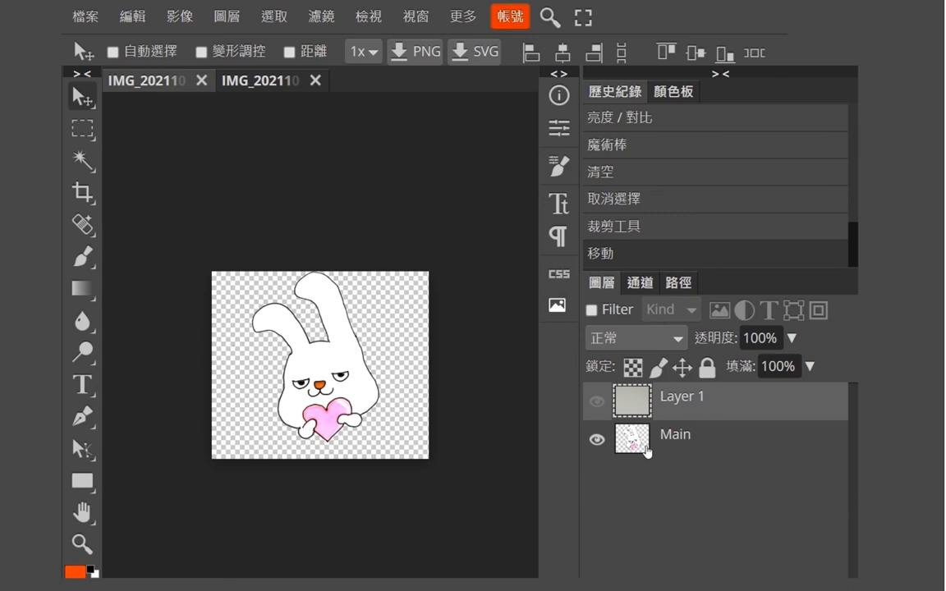
drag(406, 363, 354, 473)
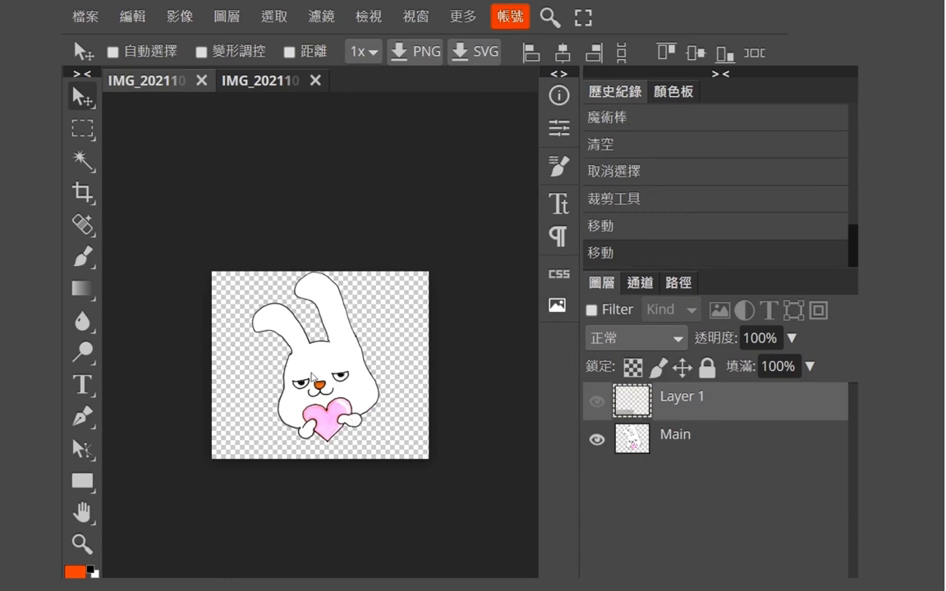
click(704, 444)
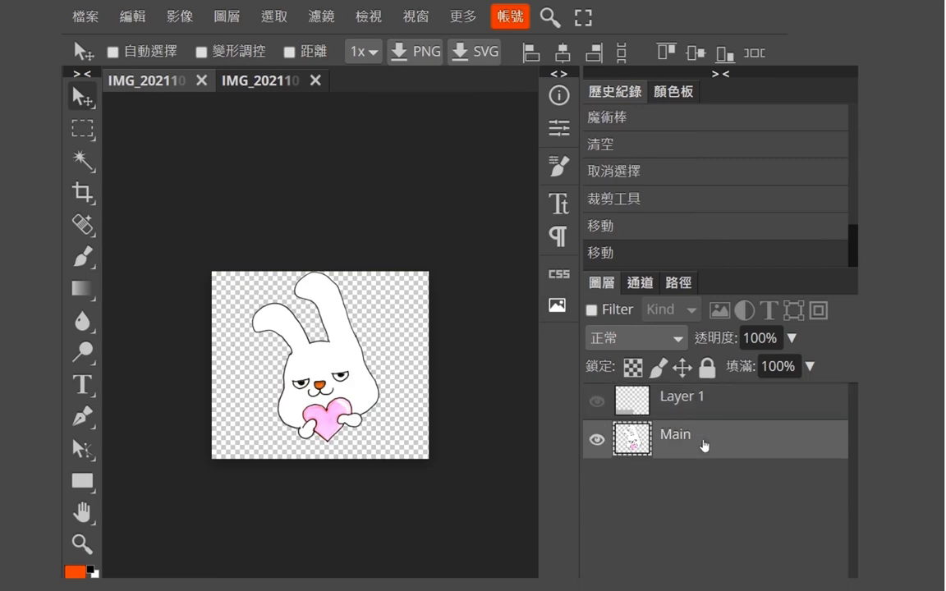
drag(358, 380, 395, 387)
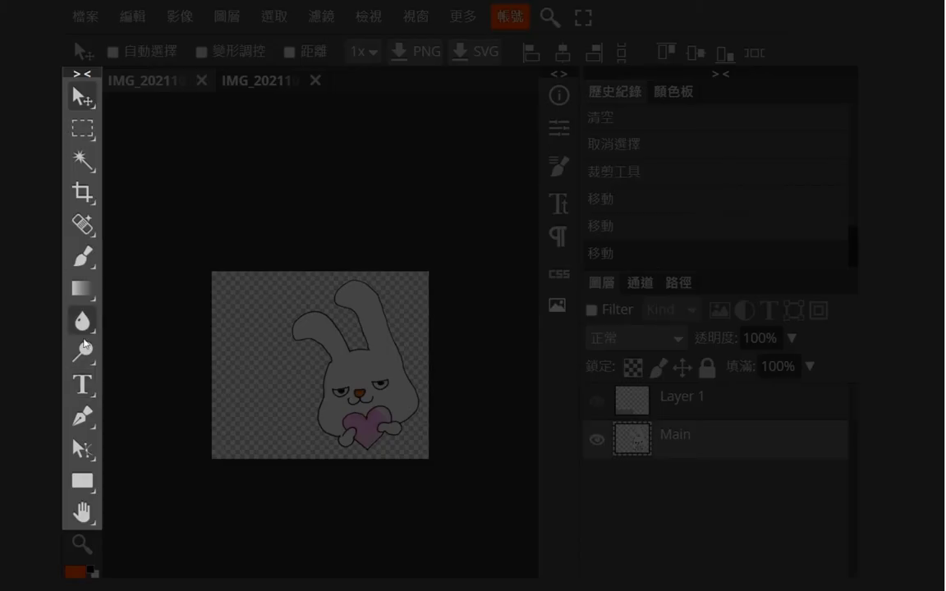
Step: Add the horizontal text "Love" in Dela Gothic One at 60 px and place it at the lower left, beside the rabbit's heart
click(89, 391)
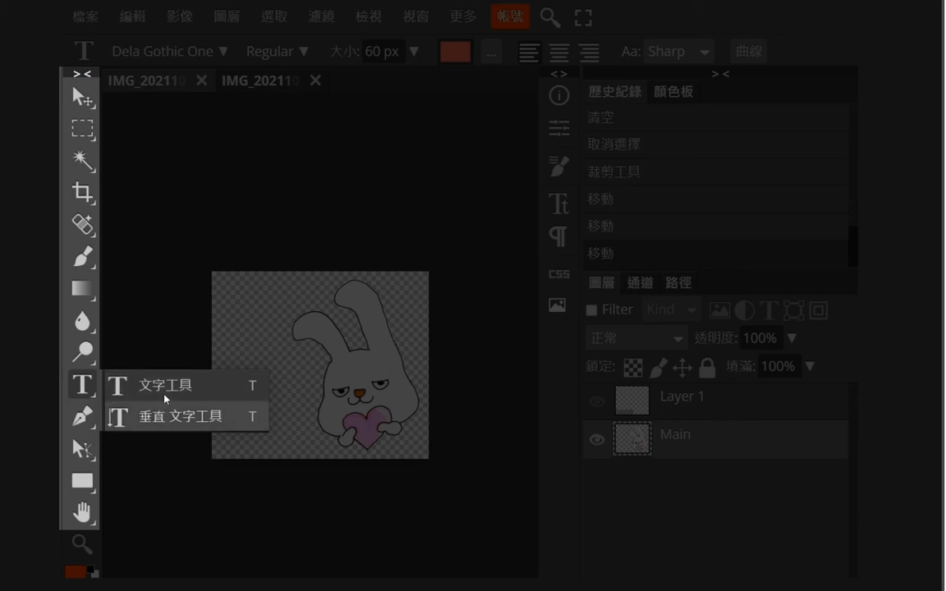
click(165, 399)
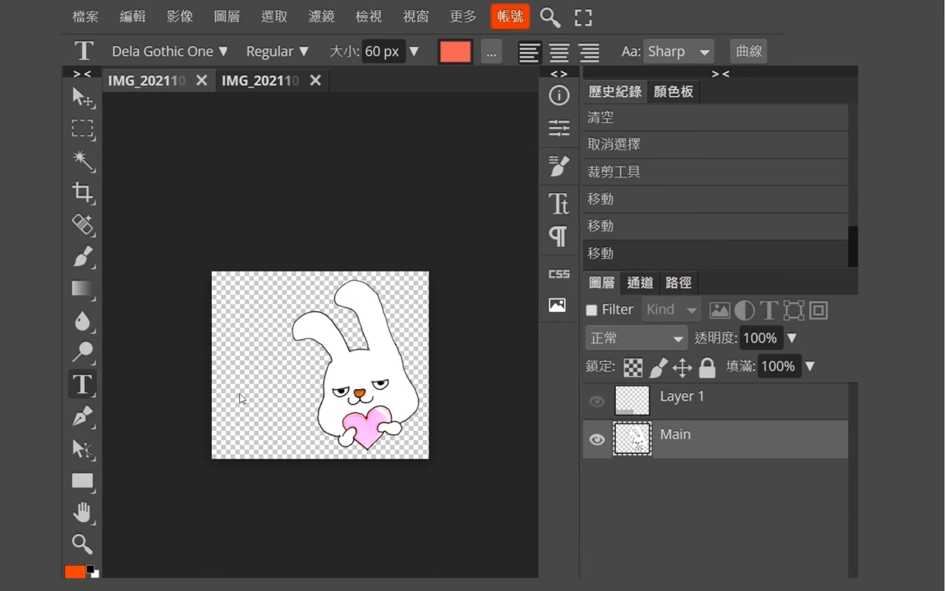
click(237, 395)
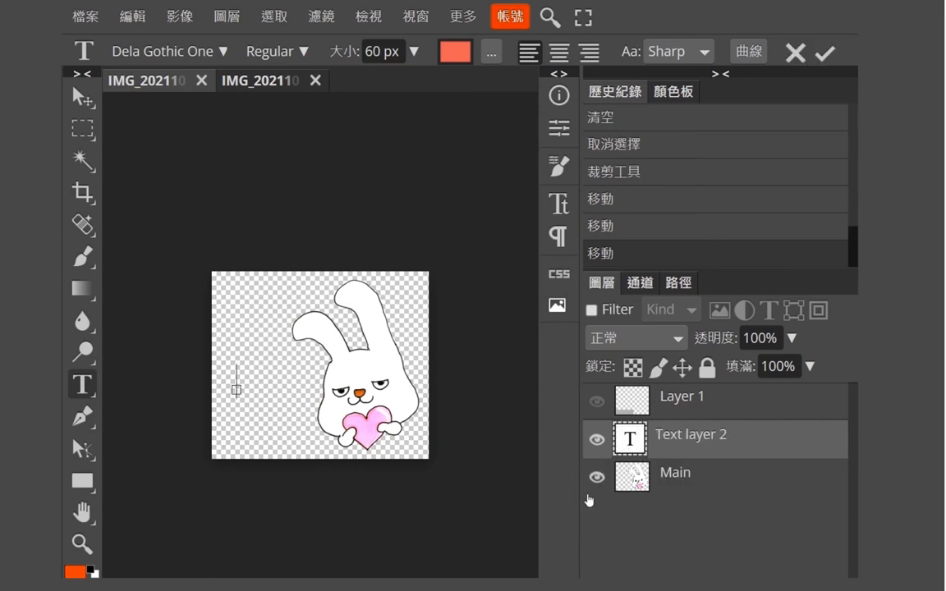
text(Love)
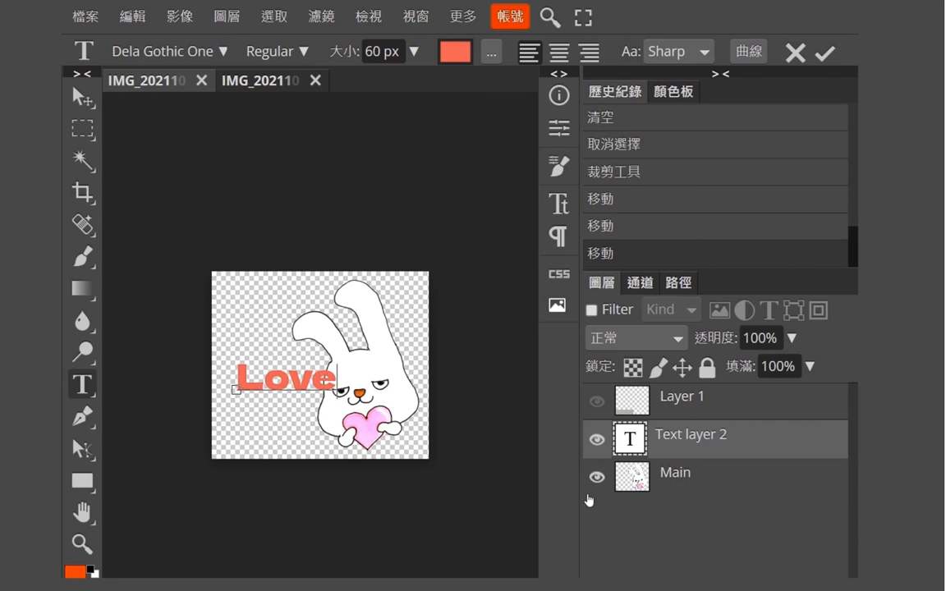
key(ctrl+a)
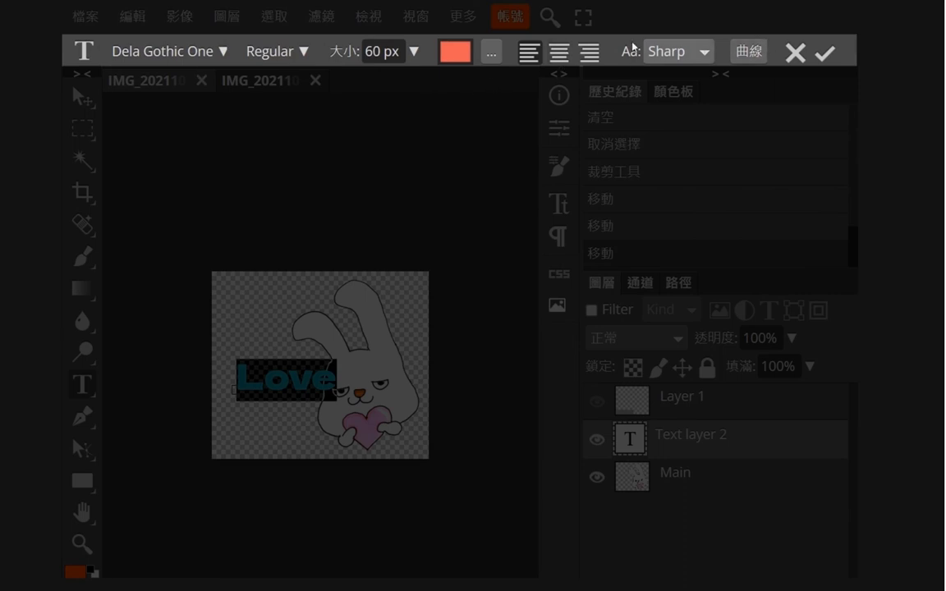
click(826, 56)
key(v)
drag(301, 372, 319, 417)
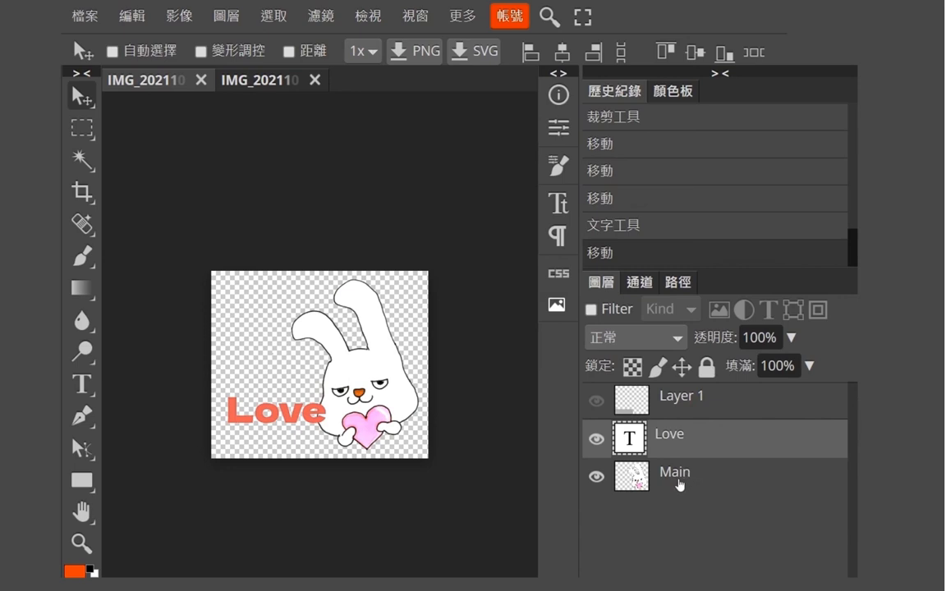
Step: Stack the Main layer above the Love text layer and move the text slightly up beside the rabbit's face
click(684, 485)
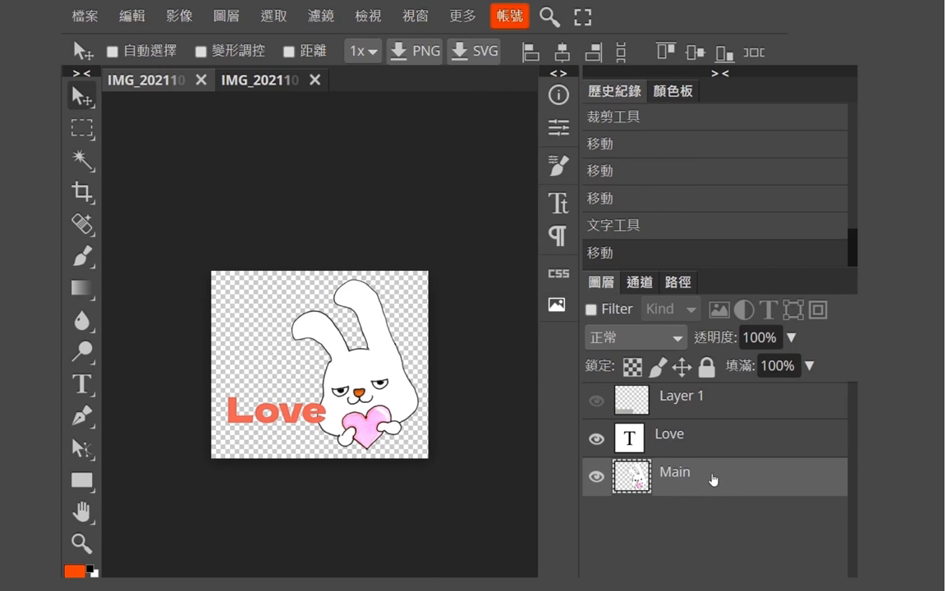
drag(713, 479, 711, 428)
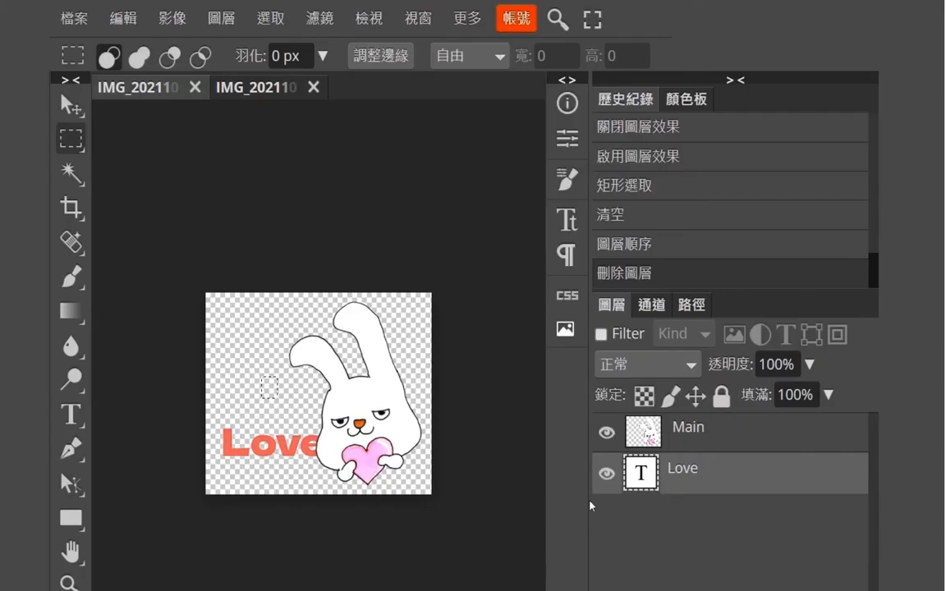
click(71, 105)
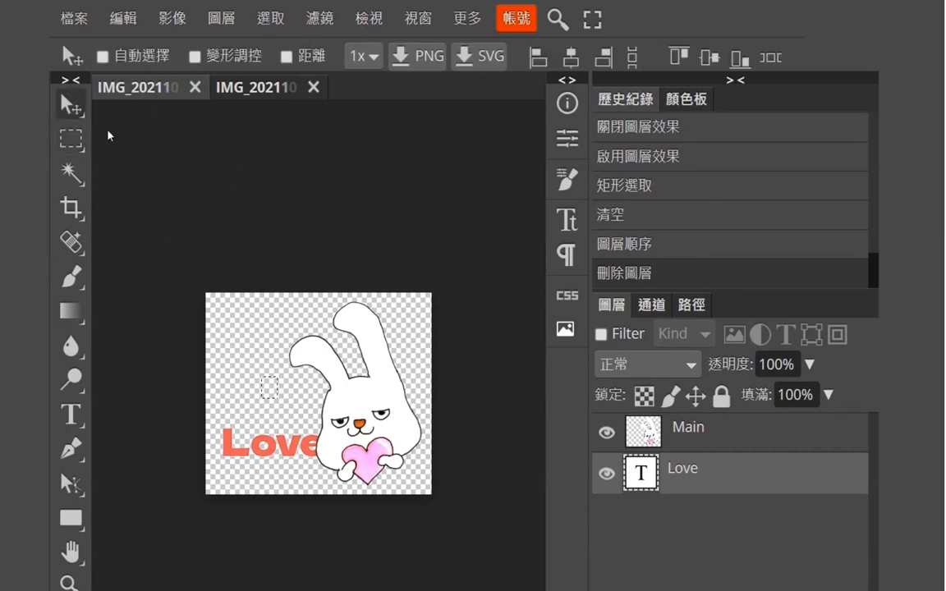
key(ctrl+d)
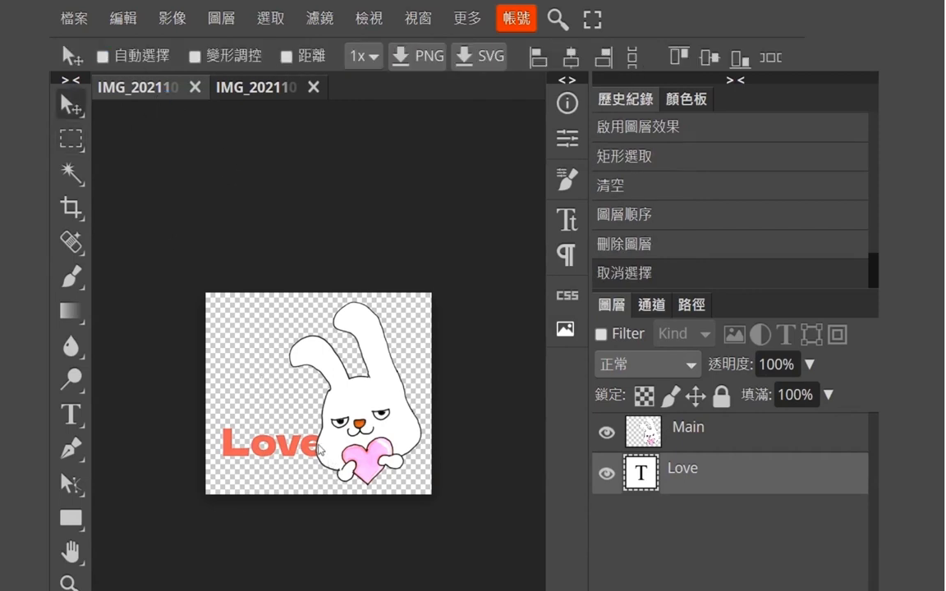
drag(308, 445, 308, 424)
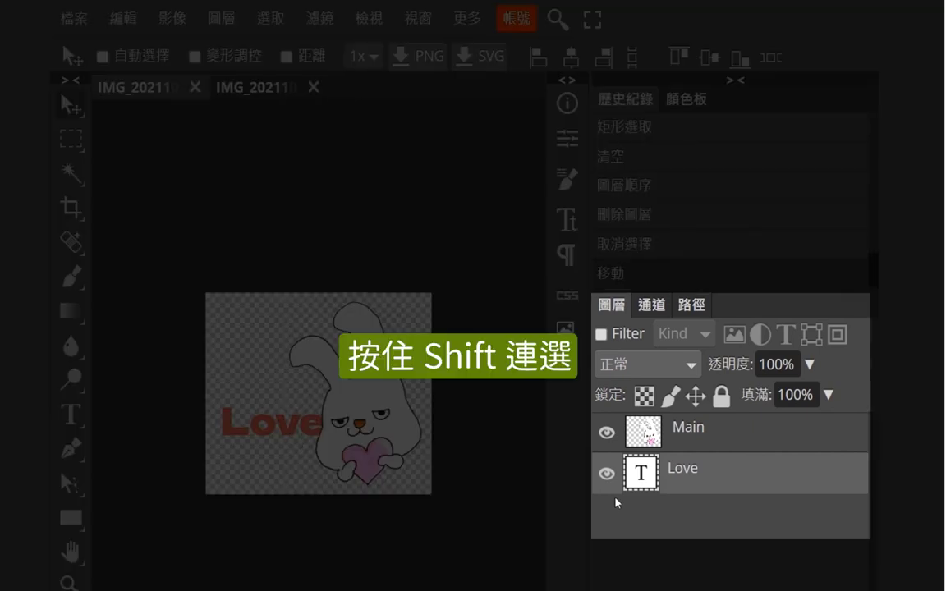
Step: Group the Main and Love layers into one folder
shift+click(680, 428)
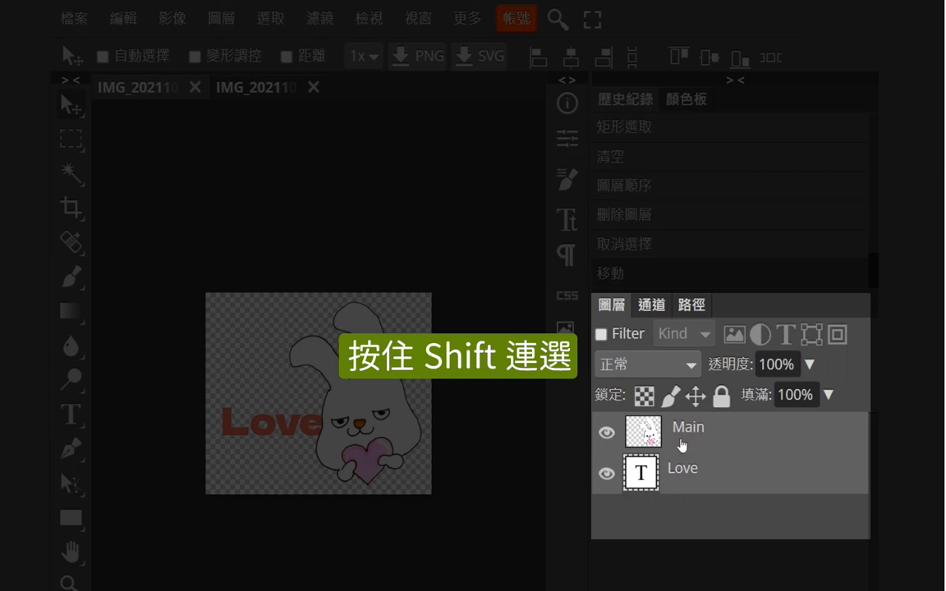
click(103, 56)
key(ctrl+g)
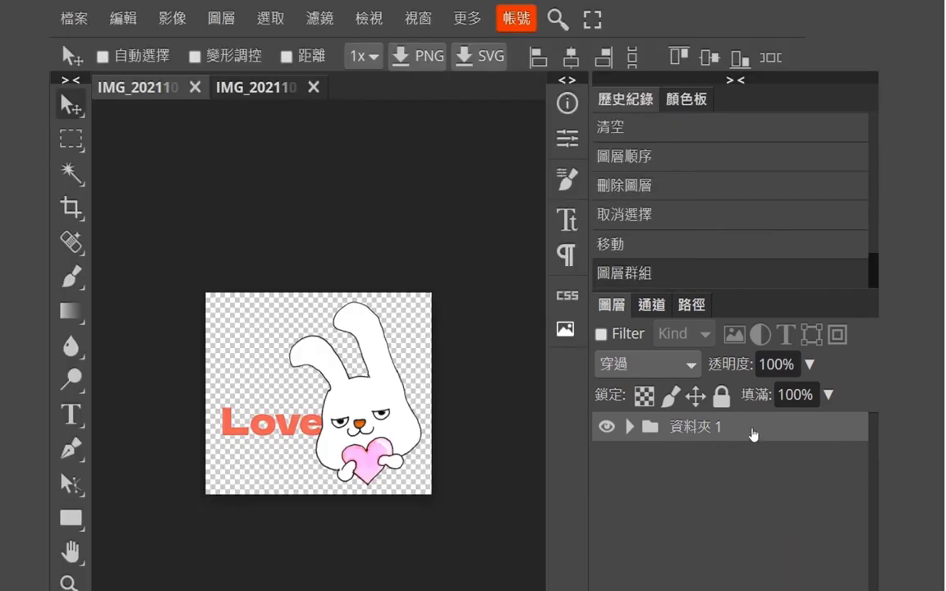
Step: Open the layer style settings of the folder holding the rabbit and Love text, and enable a Stroke (筆畫) effect
double_click(840, 432)
drag(699, 160, 589, 145)
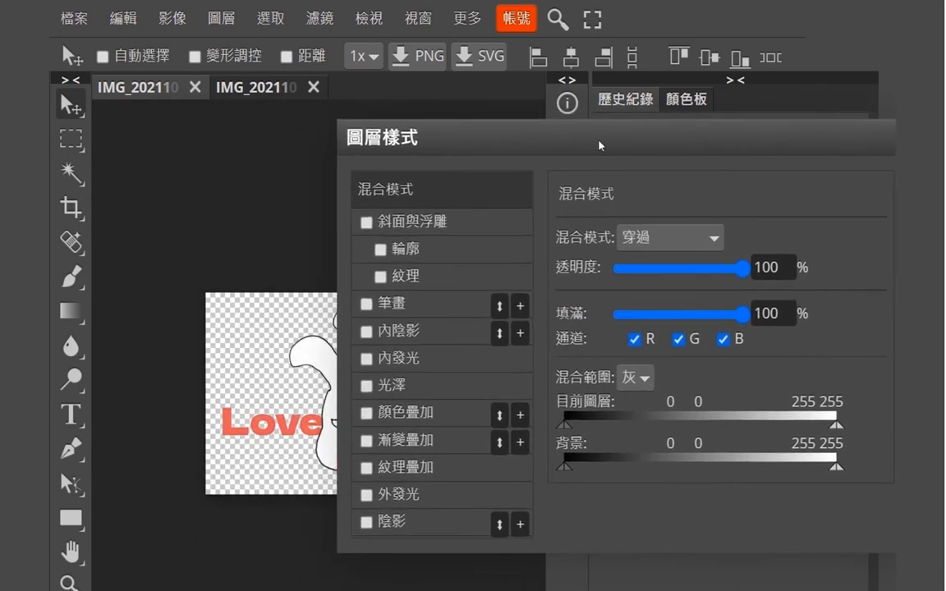
click(358, 304)
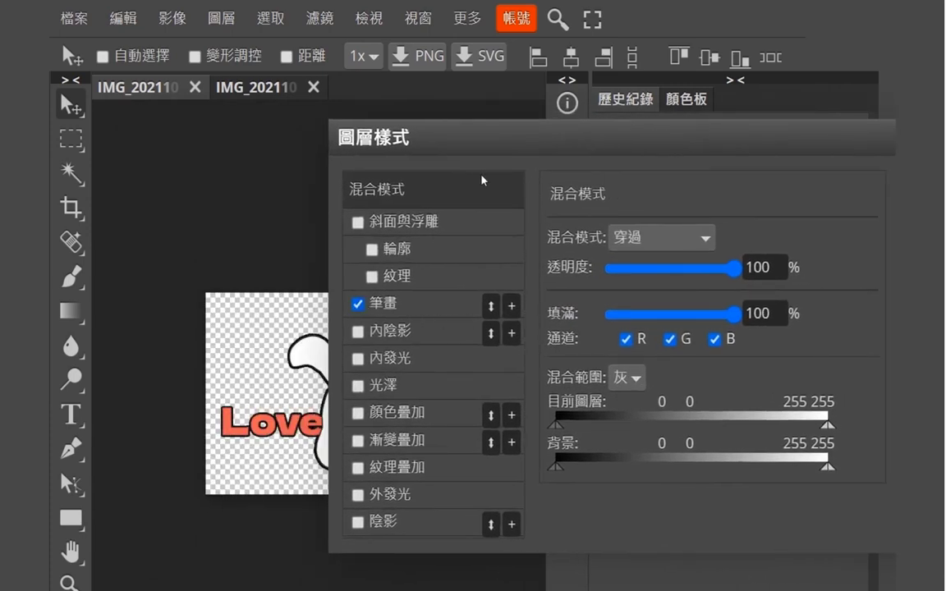
click(439, 313)
mouse_move(554, 144)
mouse_down()
mouse_move(716, 159)
mouse_move(681, 151)
mouse_up()
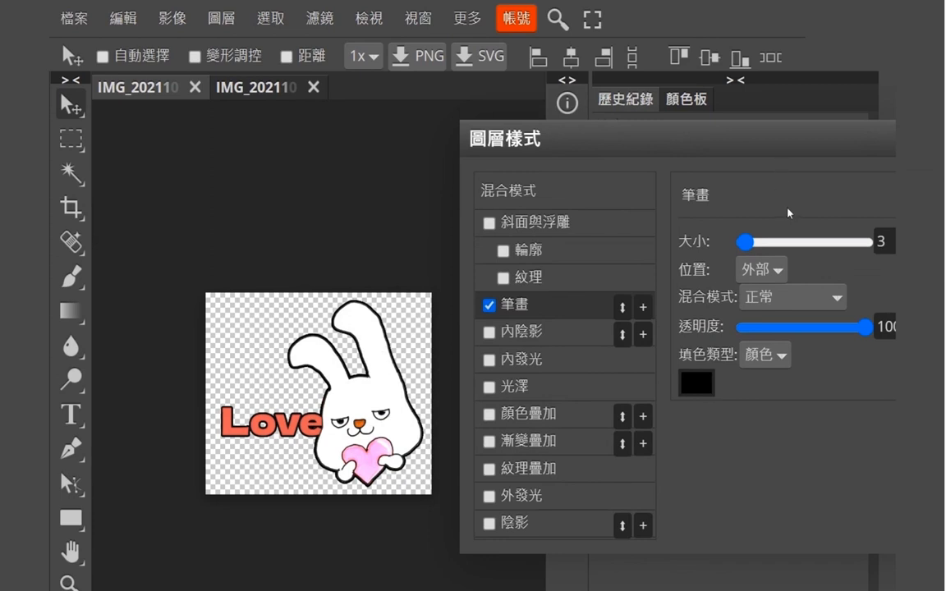
Step: Keep the folder's stroke position at 外部 (outside) and set the stroke size to 5 px
click(792, 294)
click(794, 290)
click(762, 270)
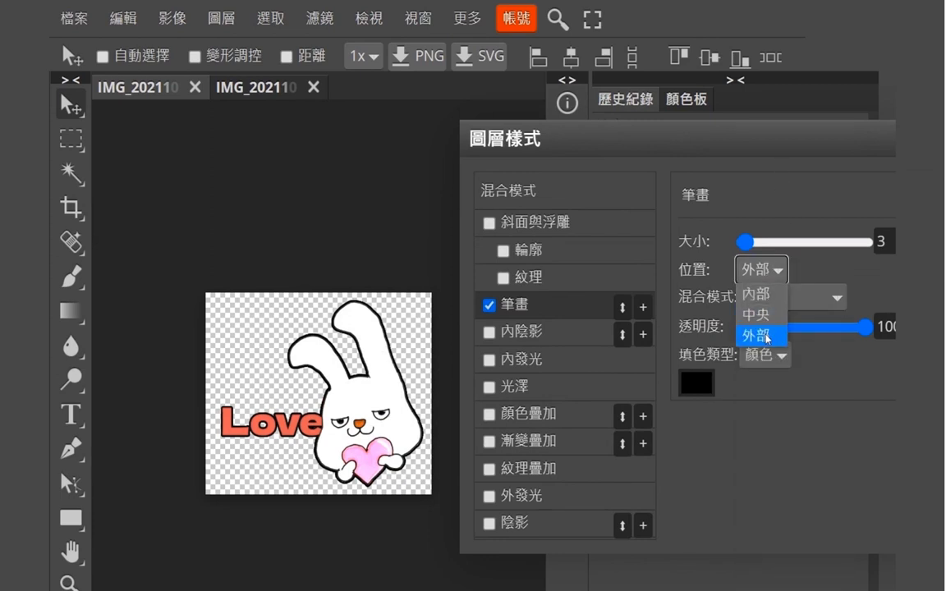
click(766, 337)
mouse_move(744, 242)
mouse_down()
mouse_move(759, 245)
mouse_move(746, 244)
mouse_move(748, 270)
mouse_up()
double_click(885, 240)
text(5)
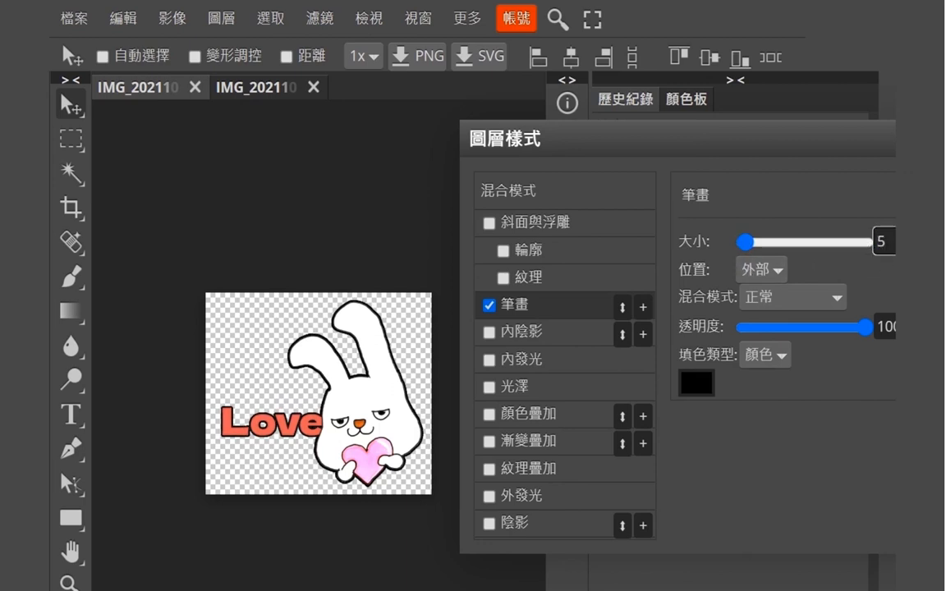
key(Return)
Step: Try the stroke positions 內部 (inside) and 中央 (center), and return the position to 外部 (outside)
click(776, 269)
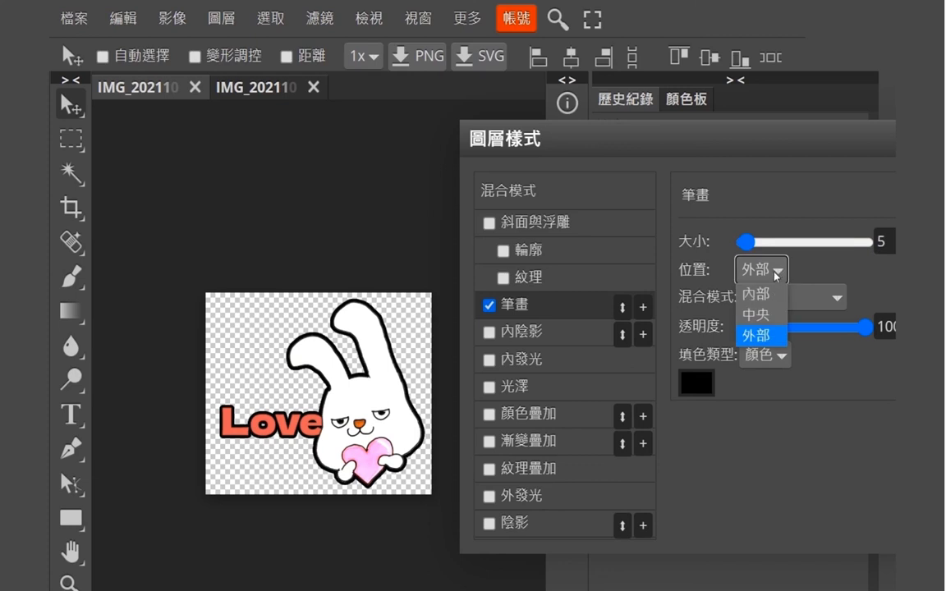
click(769, 297)
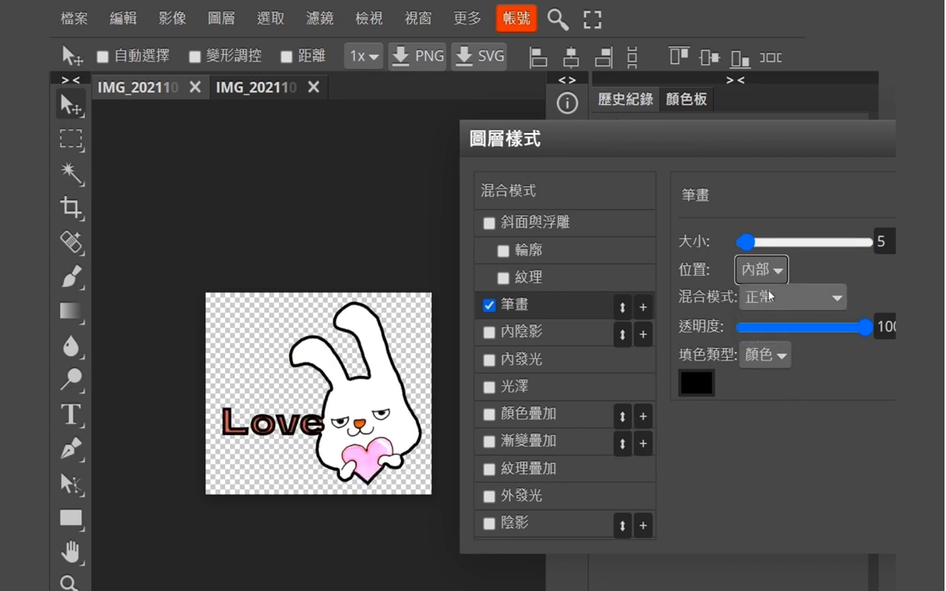
click(777, 271)
click(780, 320)
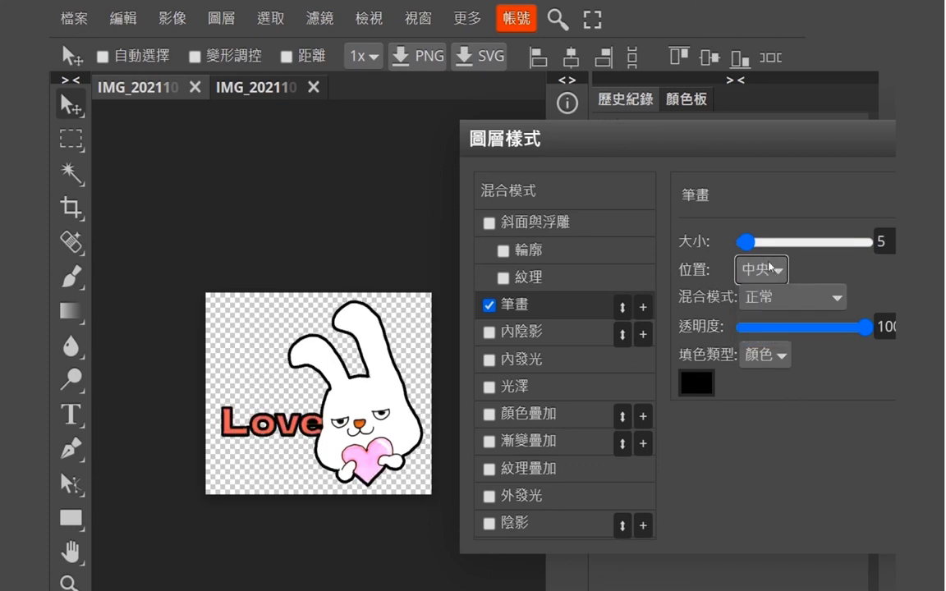
click(762, 270)
click(762, 335)
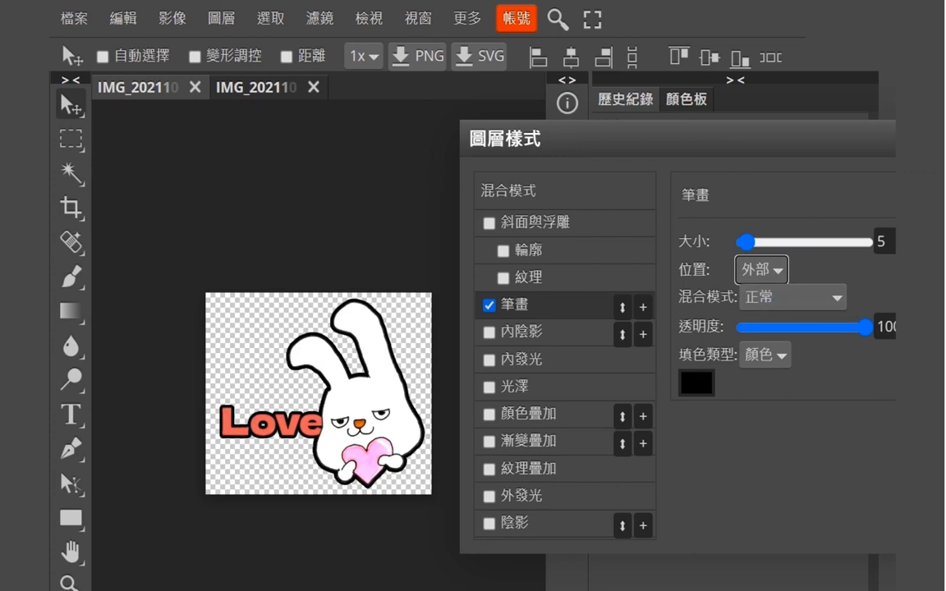
Step: Apply the stroke style to the folder and close the layer style settings
drag(731, 141, 403, 147)
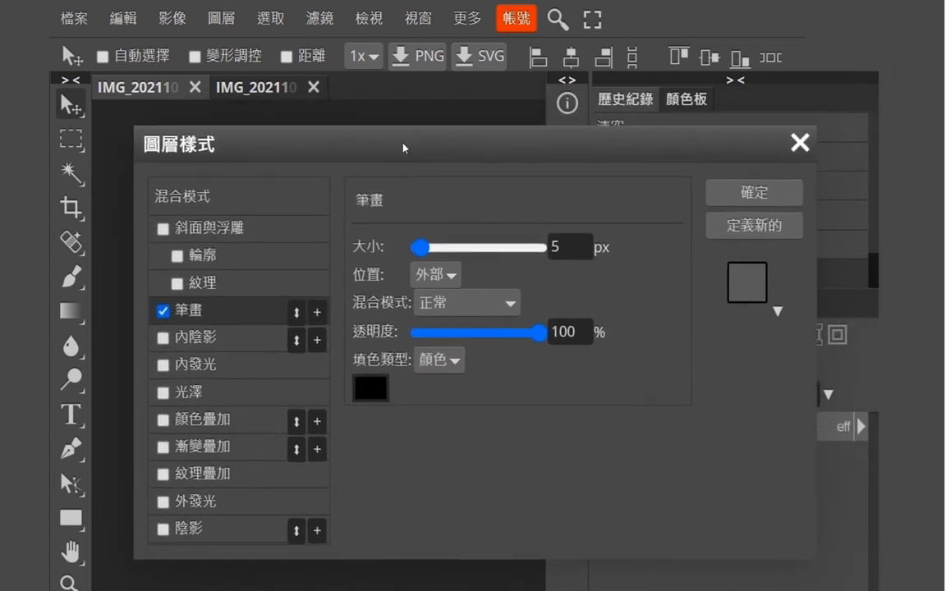
click(758, 205)
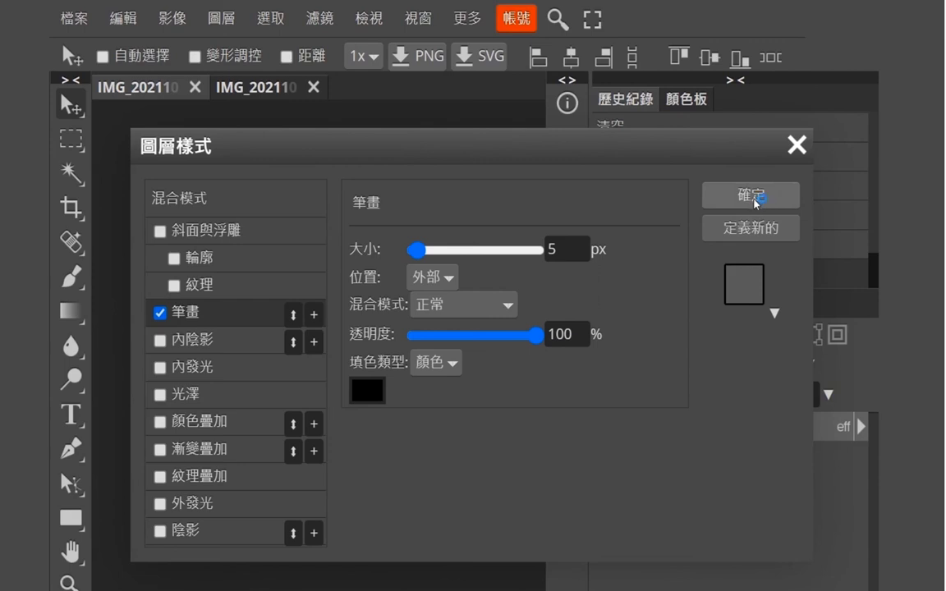
click(757, 202)
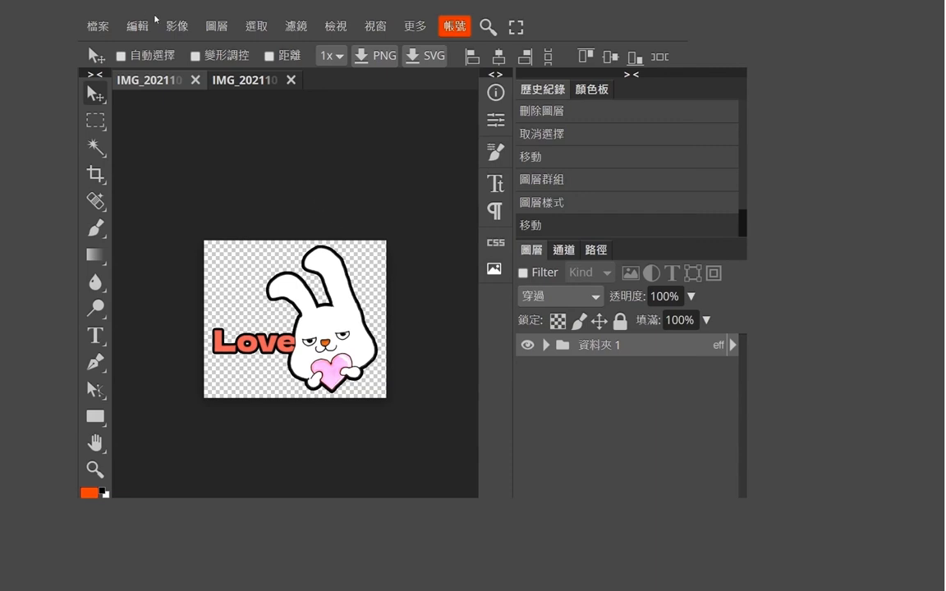
Step: Save the layered sticker document as a PSD file named "two子"
click(98, 27)
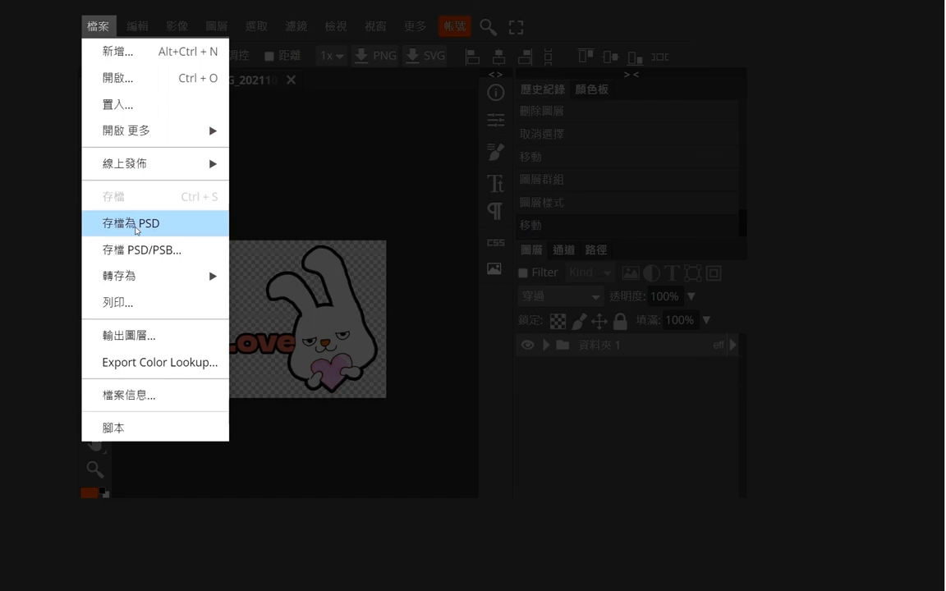
mouse_move(177, 277)
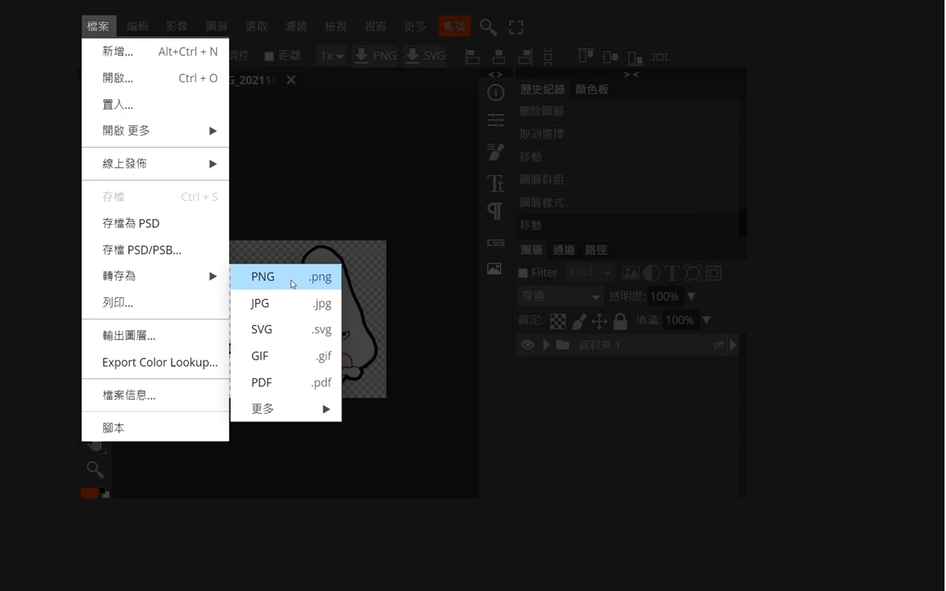
click(205, 230)
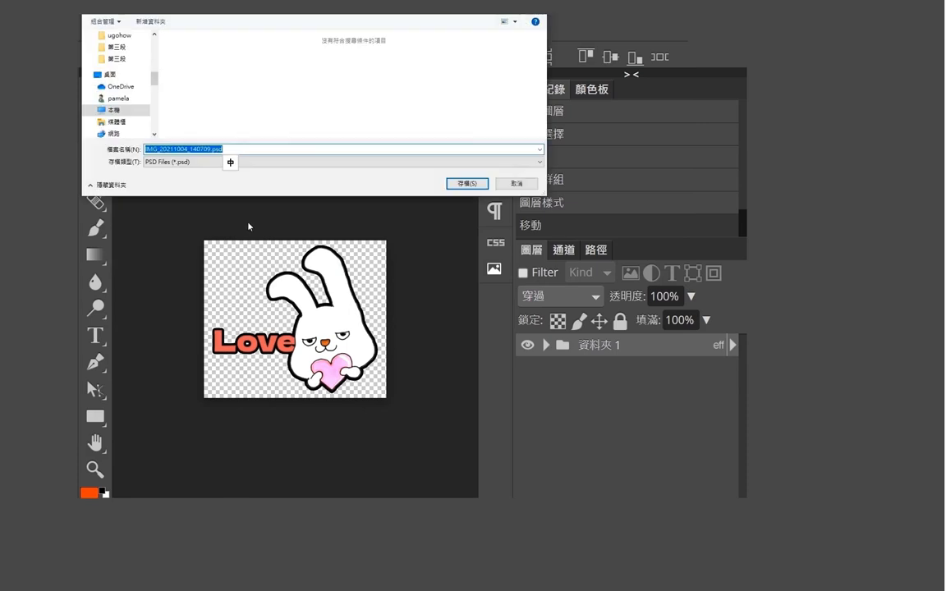
text(tw)
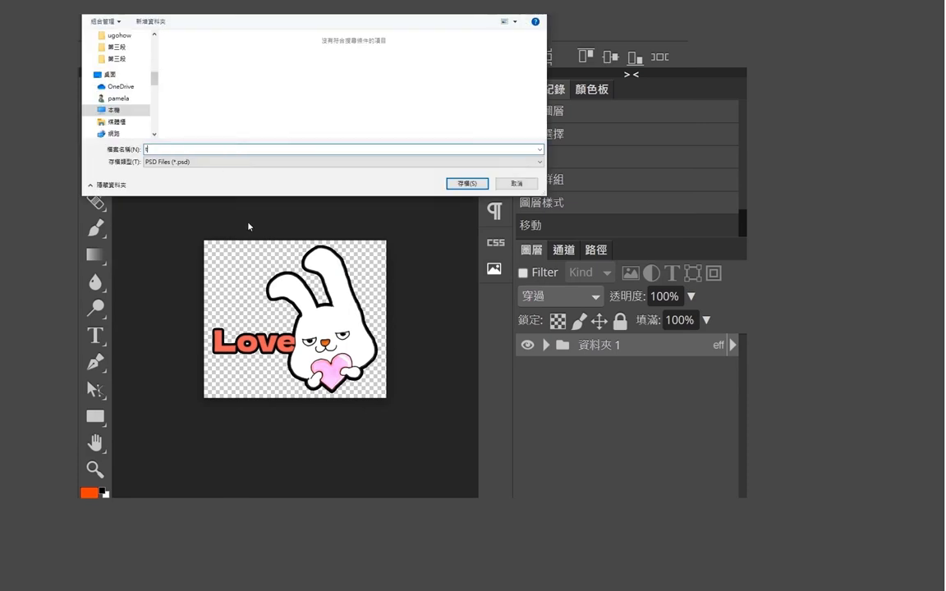
text(o子)
key(Return)
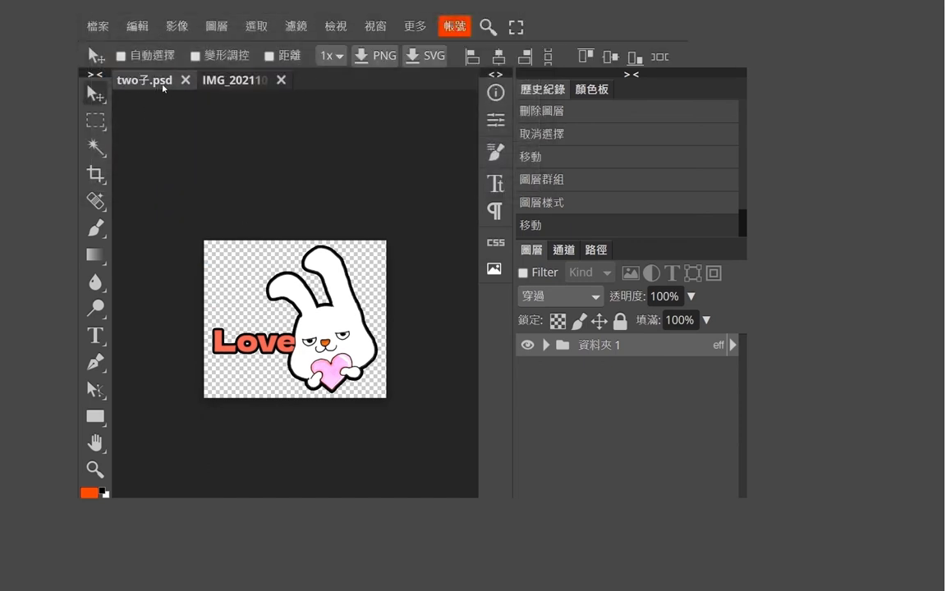
Step: Export the sticker as a PNG image
click(102, 28)
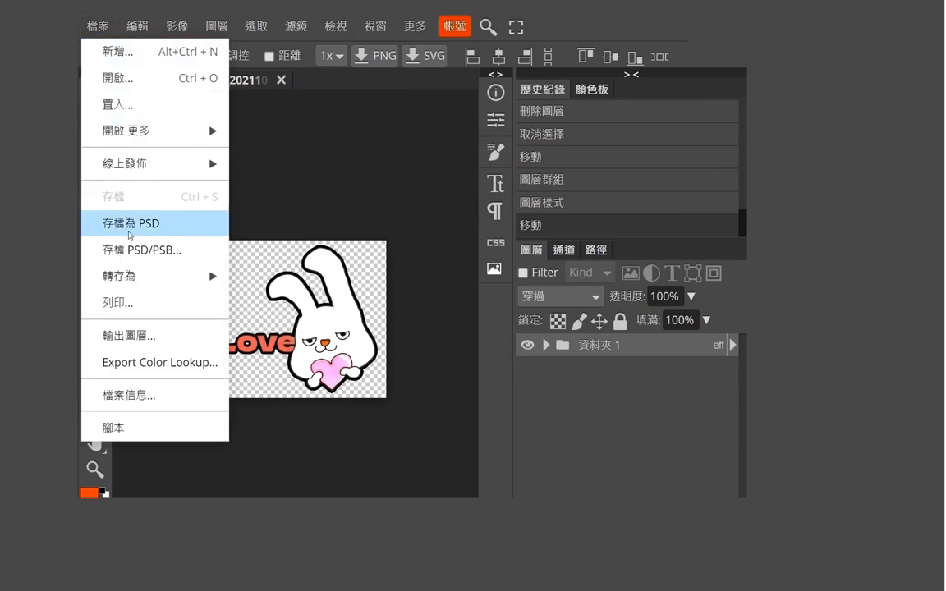
mouse_move(138, 283)
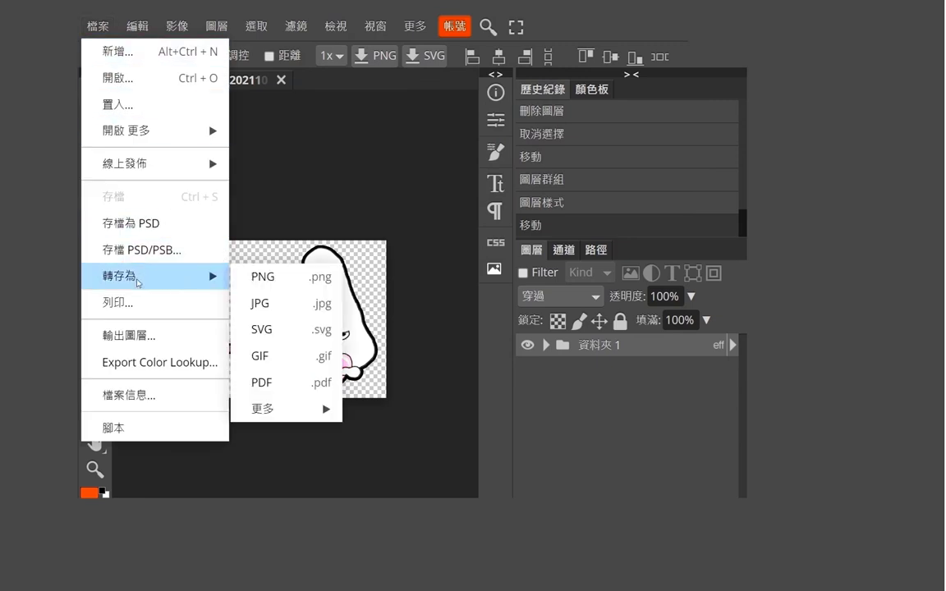
click(290, 283)
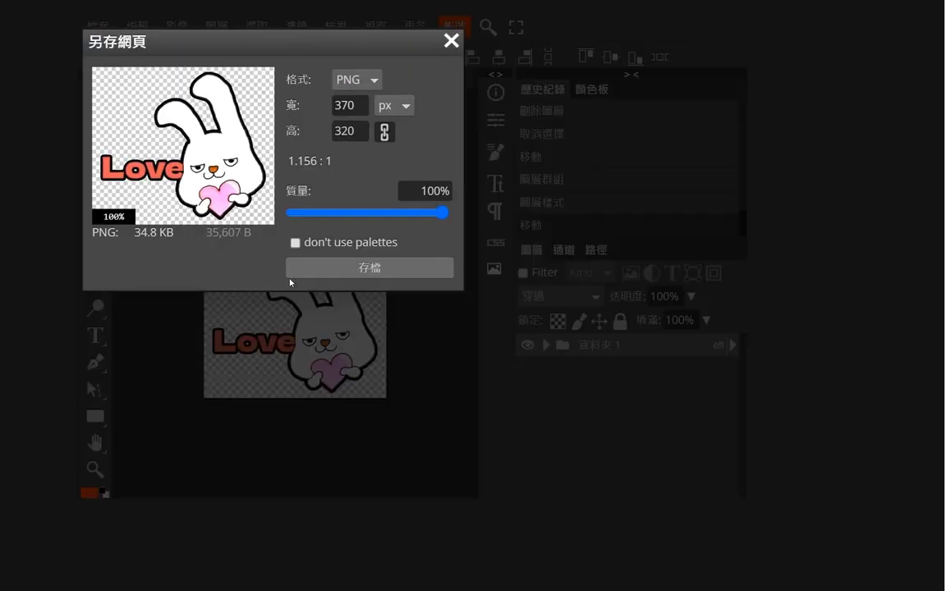